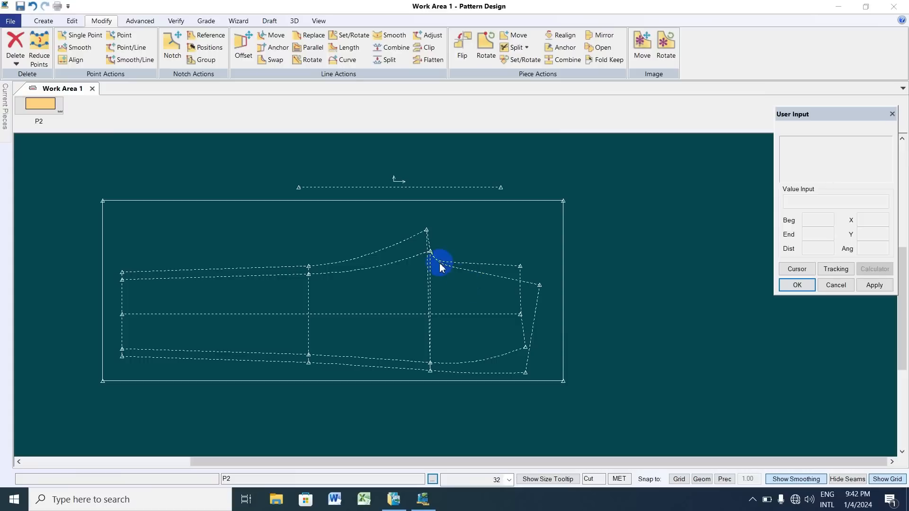
Examine the finished trouser draft inside rectangular piece P2, including the crotch curves, leg seams and waist lines
scroll(430, 256, down, 1)
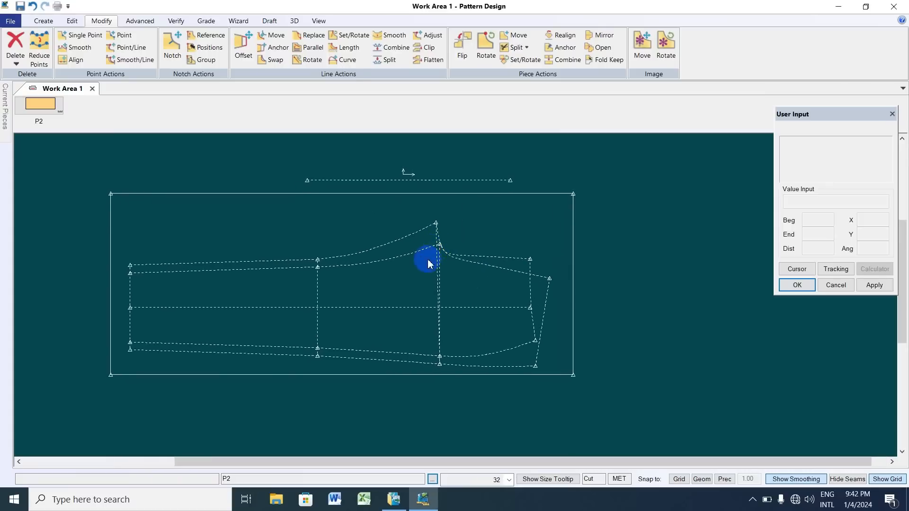
scroll(402, 275, down, 1)
scroll(406, 274, up, 2)
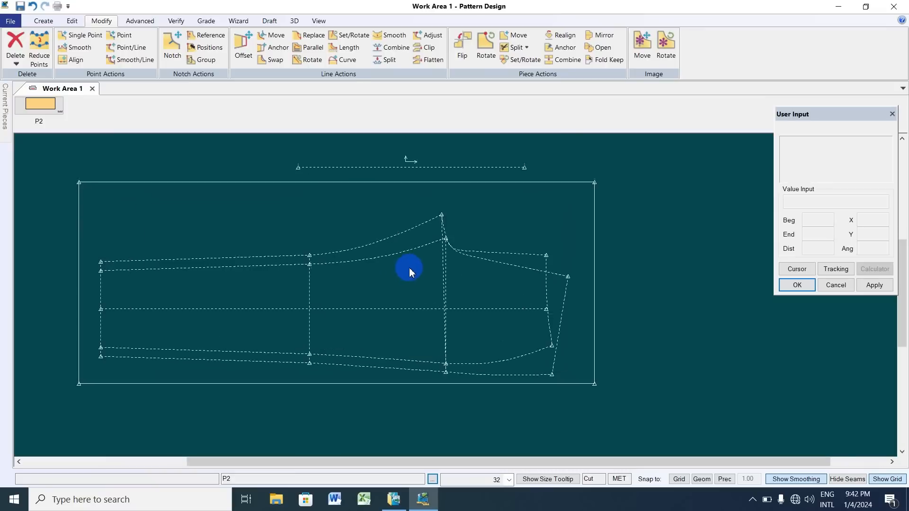
scroll(406, 274, down, 1)
scroll(334, 285, up, 1)
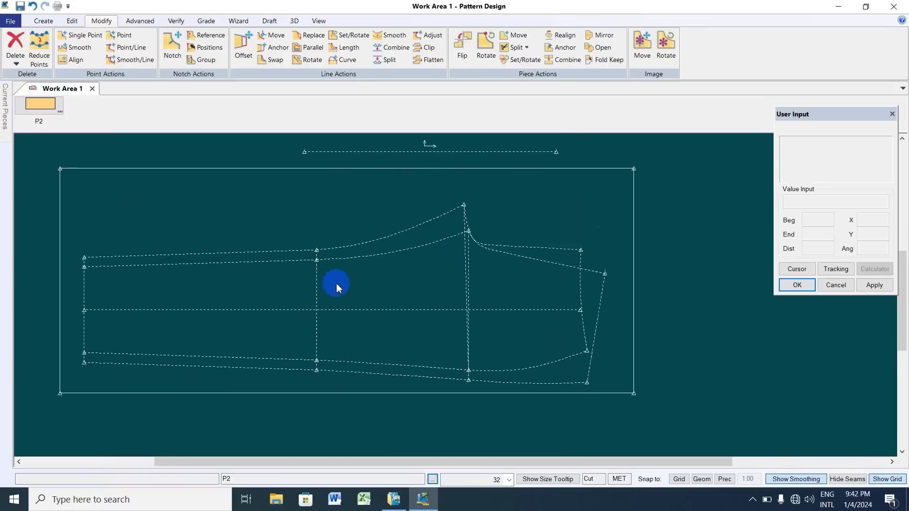
scroll(360, 282, down, 1)
scroll(390, 273, down, 1)
scroll(390, 273, up, 1)
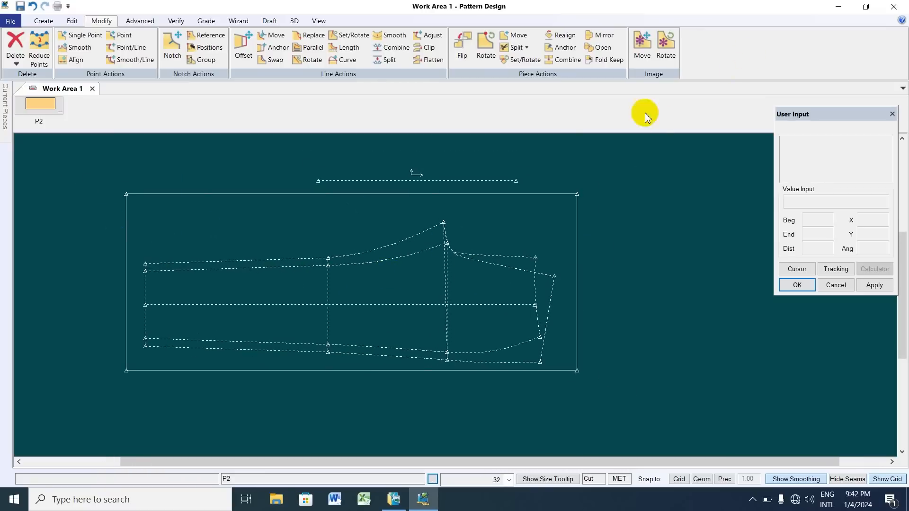
scroll(438, 251, up, 1)
scroll(432, 249, down, 2)
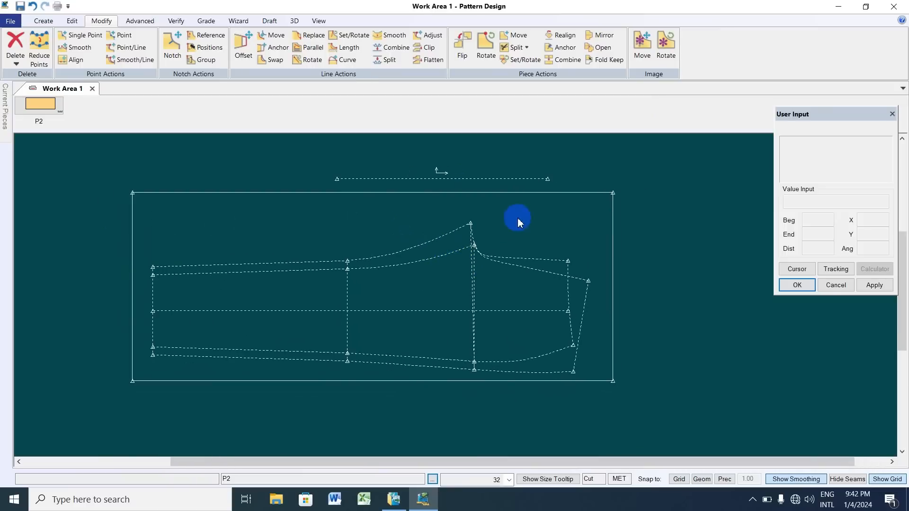
scroll(332, 232, down, 1)
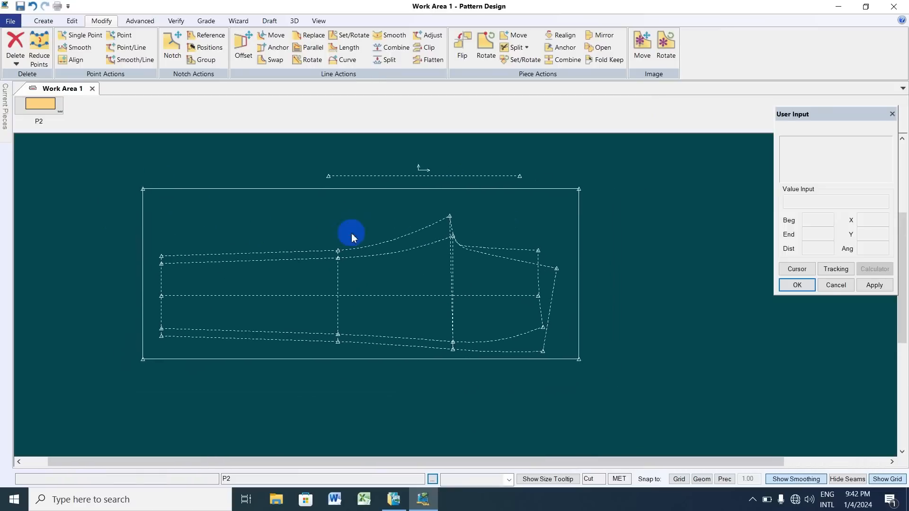
Delete the finished trouser draft piece from the work area
right_click(402, 229)
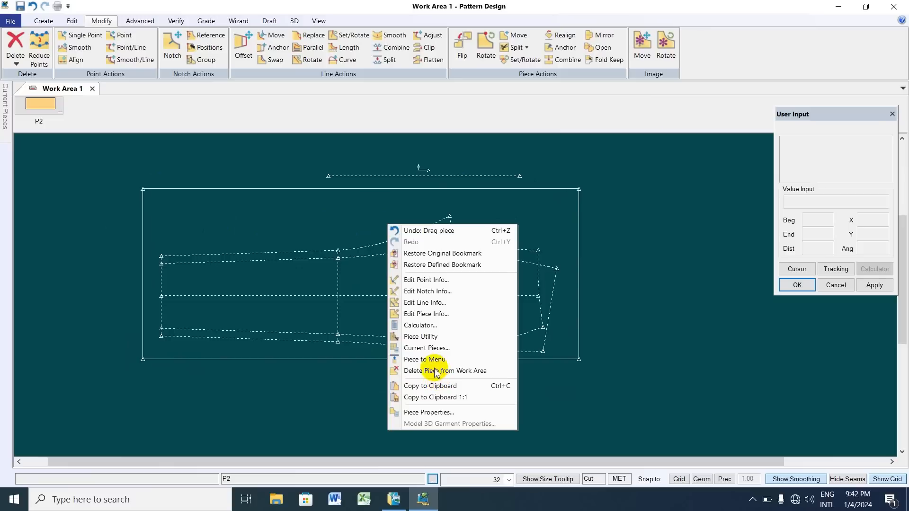
click(432, 370)
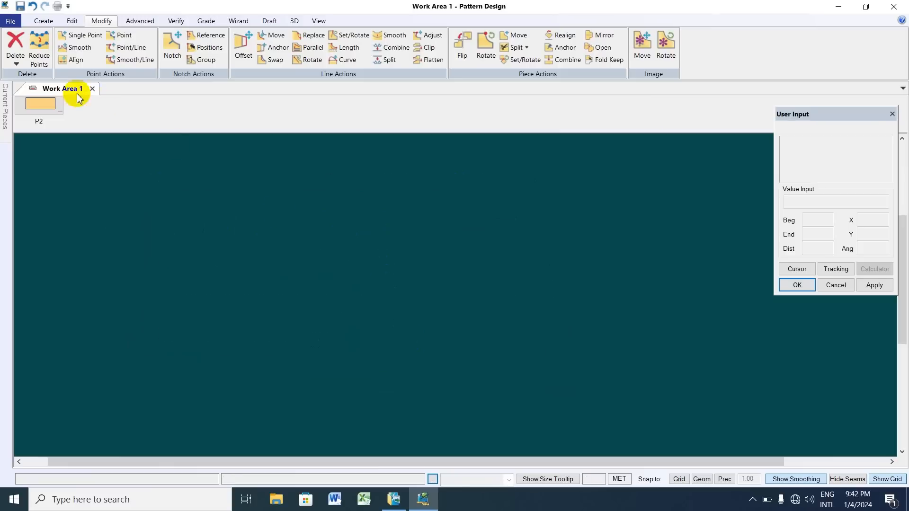
Draw a new rectangle piece about 151 by 29 in the empty work area and switch to exact value entry
click(38, 21)
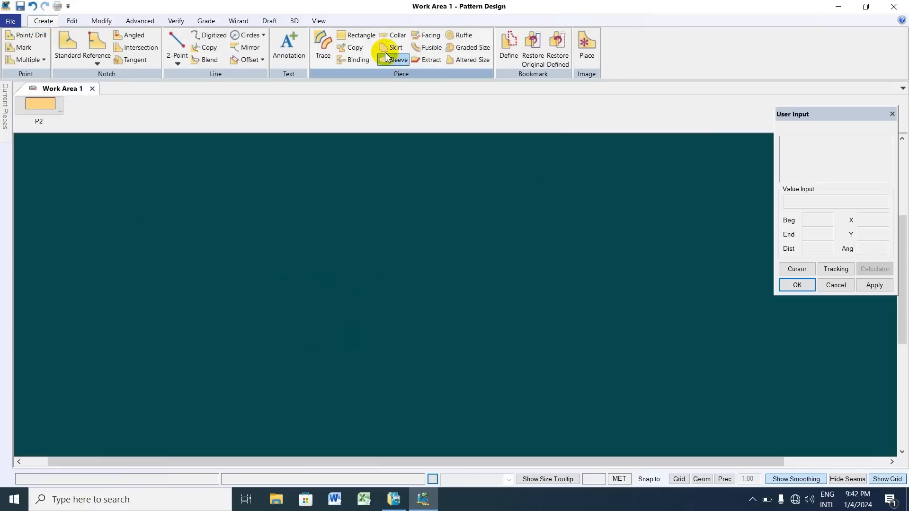
click(352, 35)
click(181, 211)
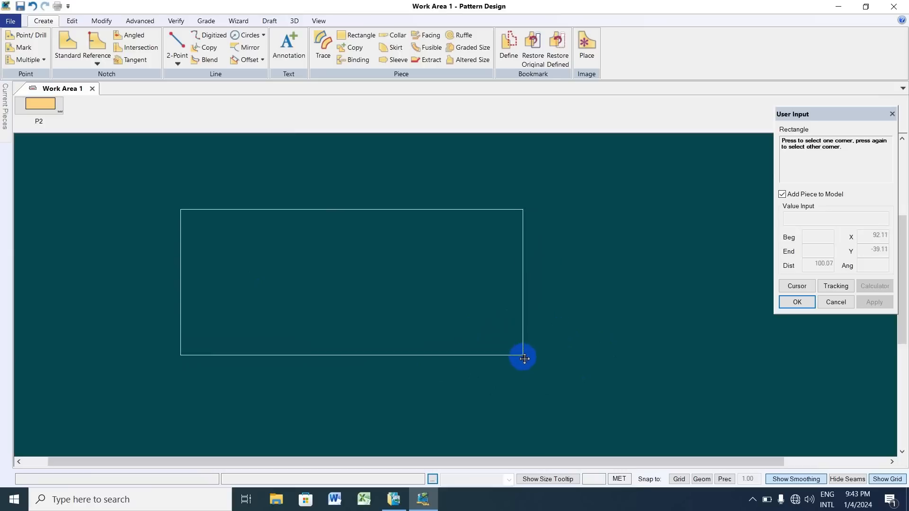
scroll(529, 361, up, 3)
scroll(578, 348, down, 4)
scroll(554, 353, up, 1)
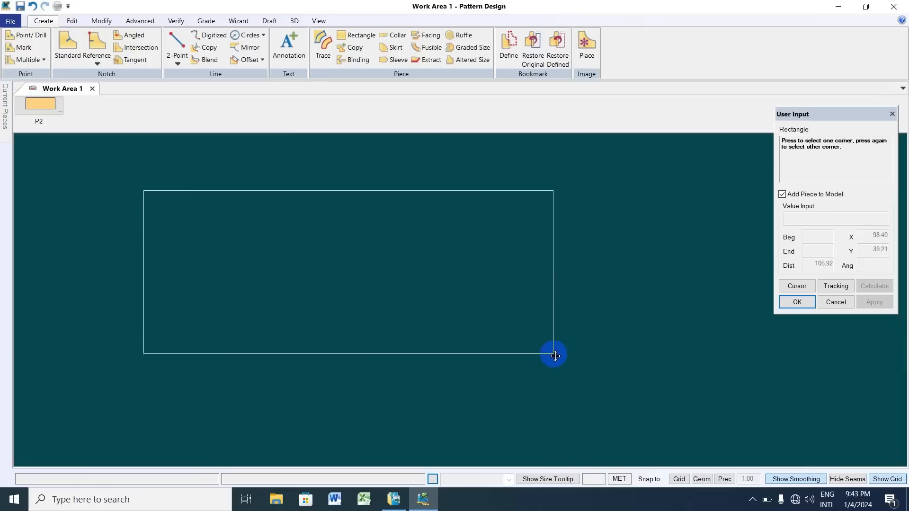
click(543, 352)
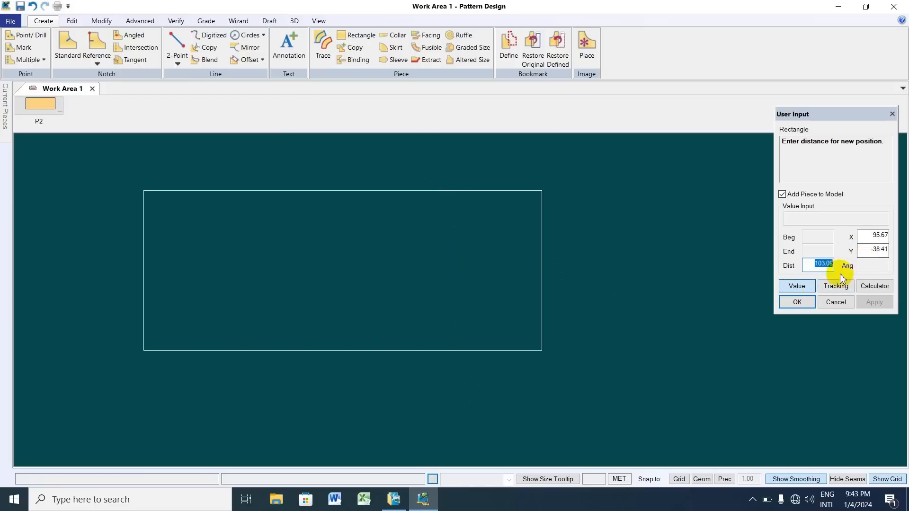
click(799, 288)
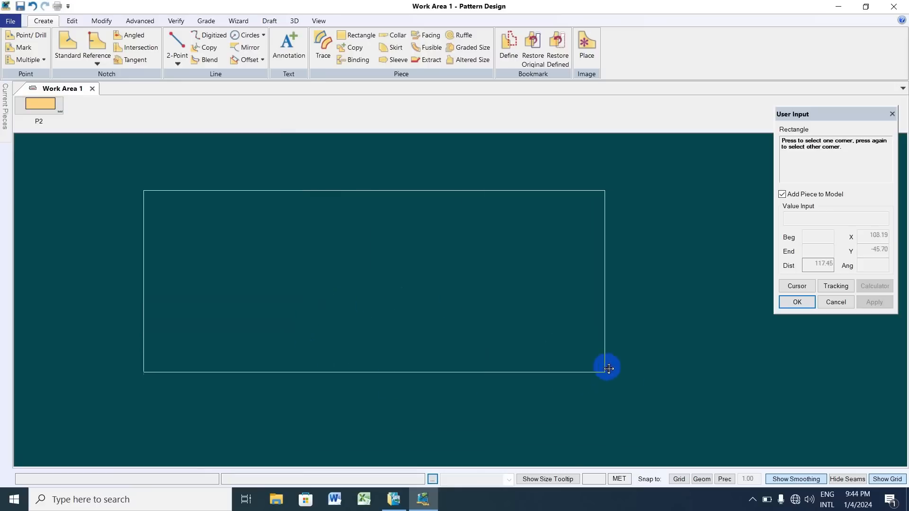
click(797, 289)
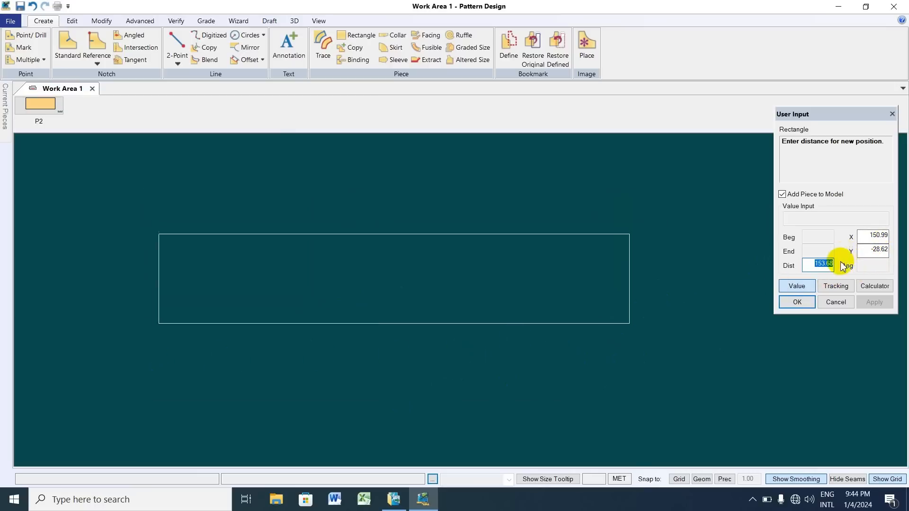
Set the rectangle's X distance to 100 and its Y distance to about 40 upward, and create the piece
click(867, 236)
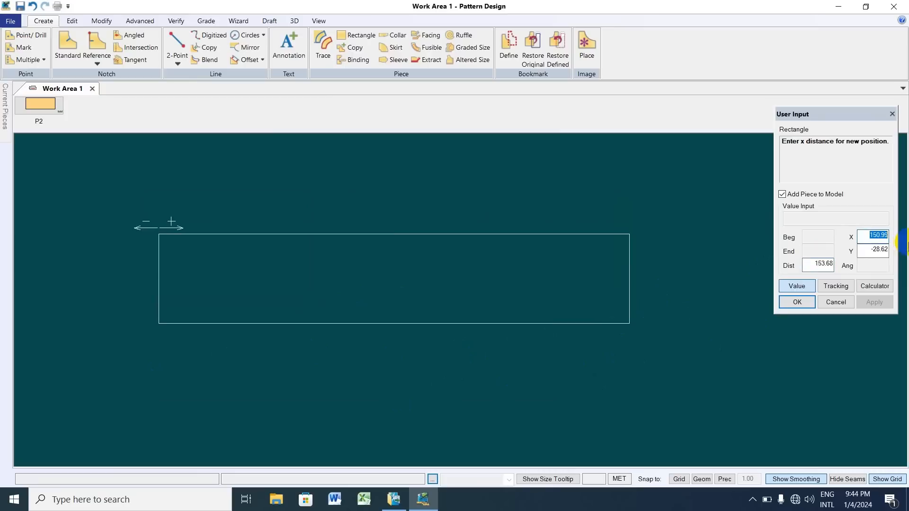
text(100)
click(867, 252)
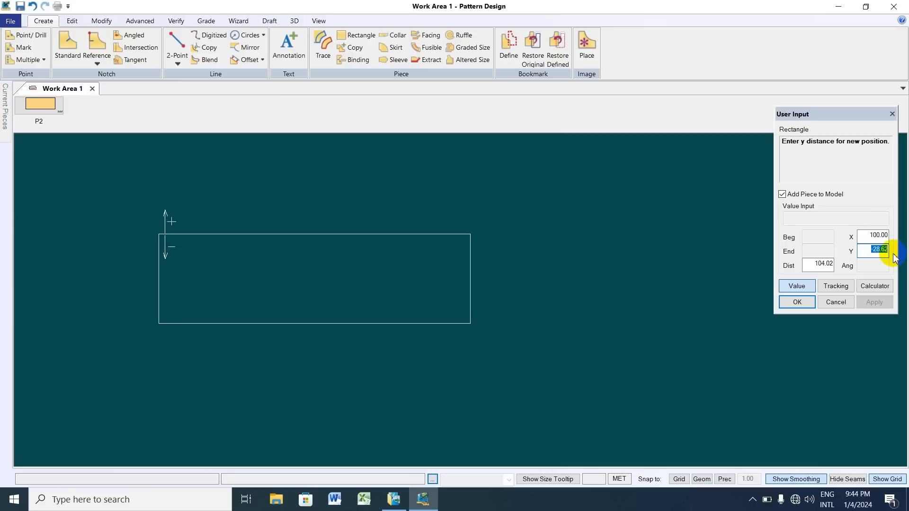
text(6)
click(795, 302)
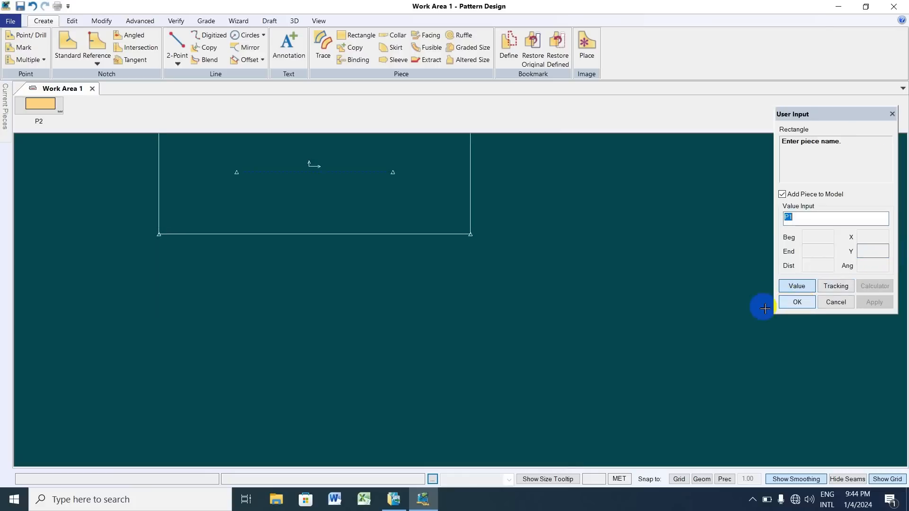
Accept the piece name P1 and add the piece to a new model named LONG PANT in the PANT storage area
click(496, 250)
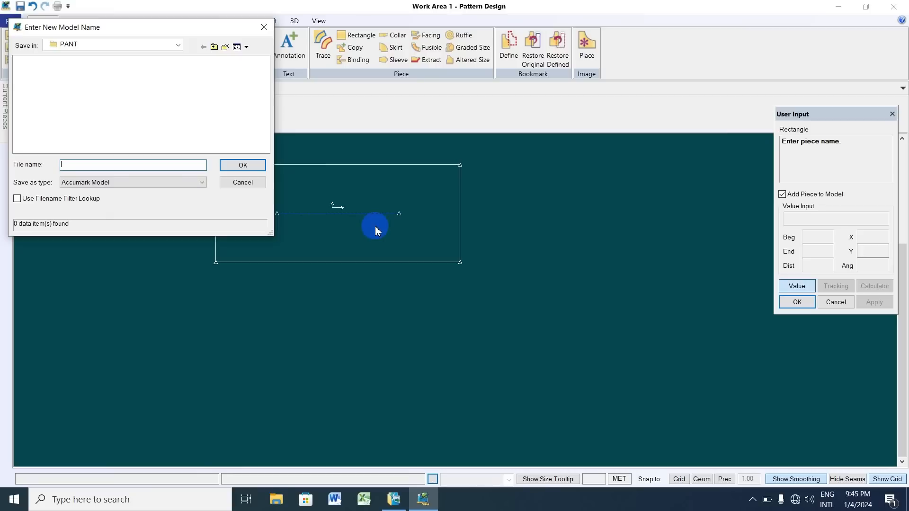
text(LONG PANT)
click(243, 165)
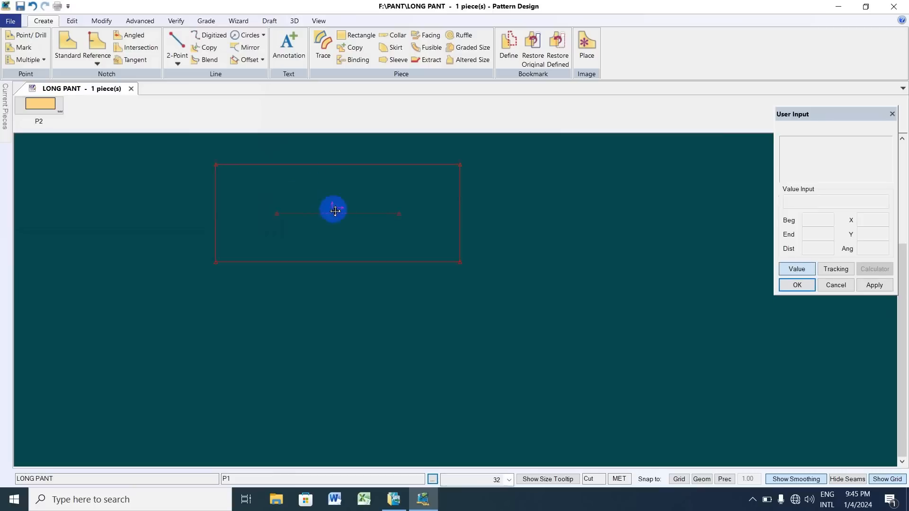
Move the grain line out of the rectangle, placing it just above the upper edge toward the right end
scroll(354, 231, up, 2)
scroll(386, 228, down, 1)
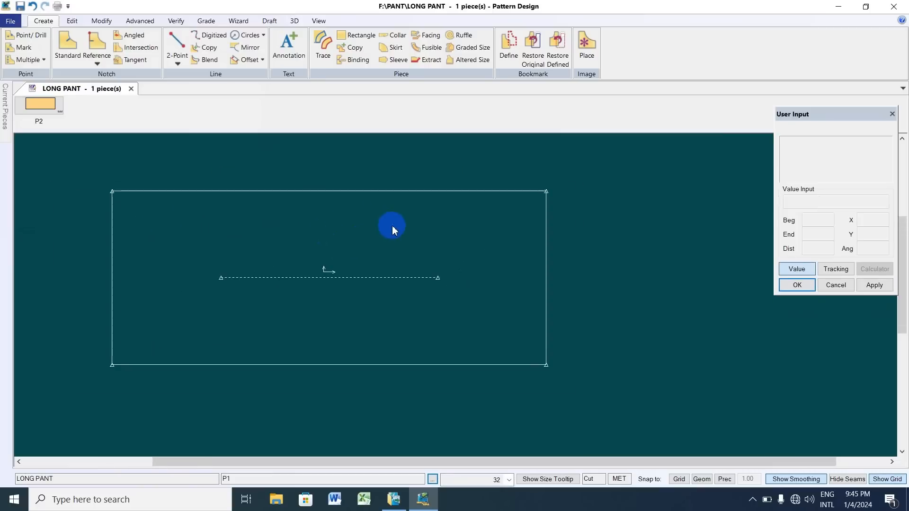
scroll(417, 241, up, 1)
scroll(426, 239, down, 1)
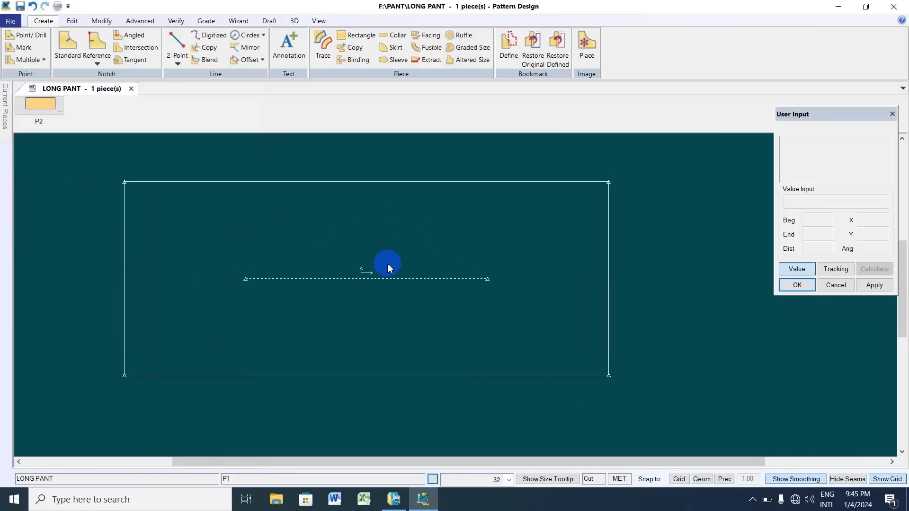
scroll(398, 268, up, 1)
scroll(417, 273, down, 1)
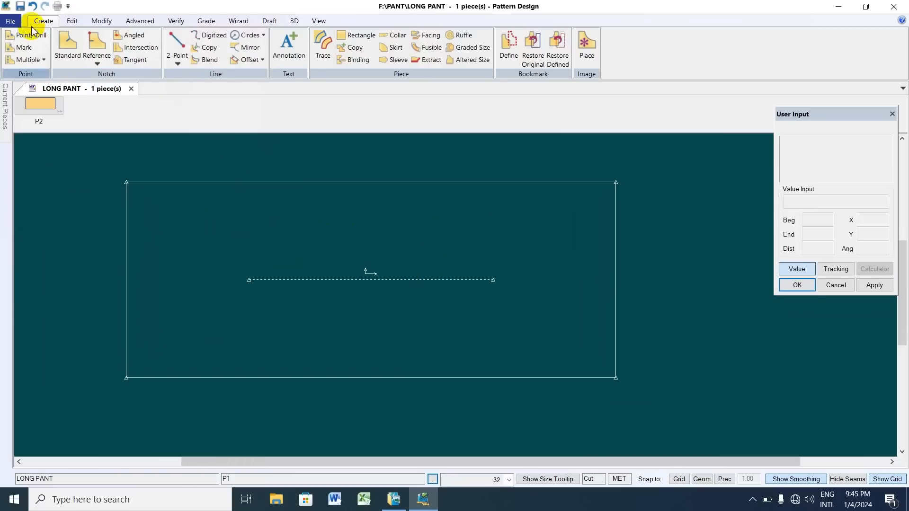
click(102, 21)
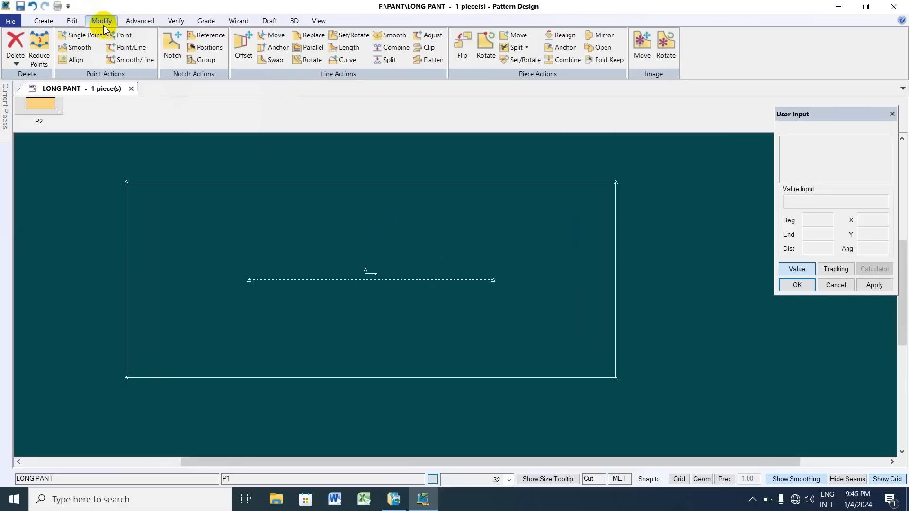
click(273, 37)
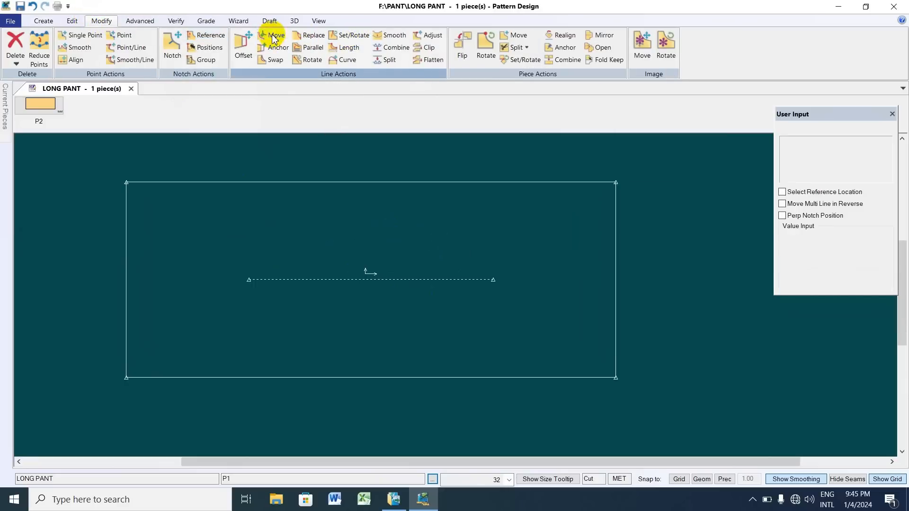
right_click(436, 280)
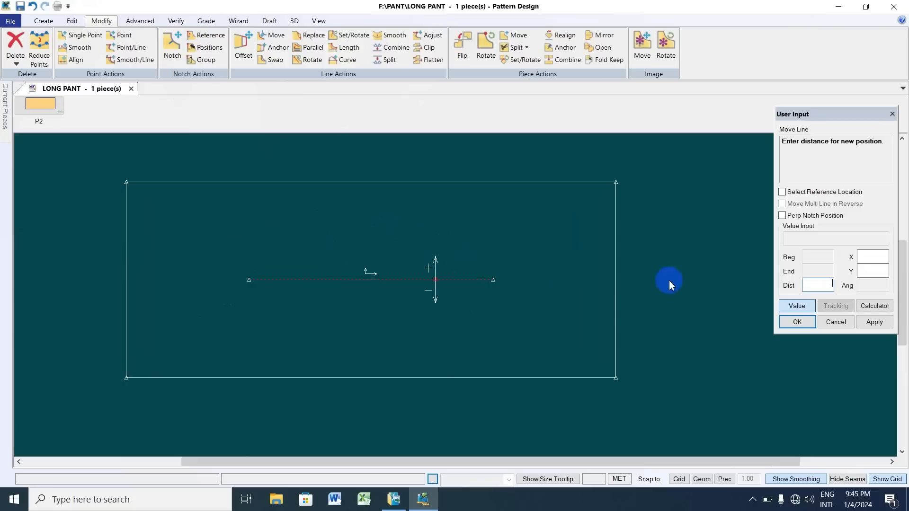
click(797, 305)
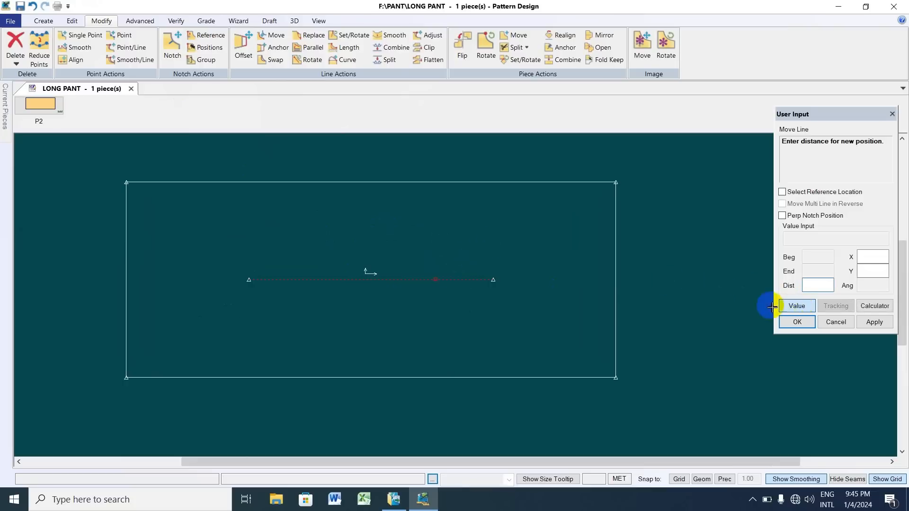
click(550, 170)
right_click(523, 243)
click(524, 239)
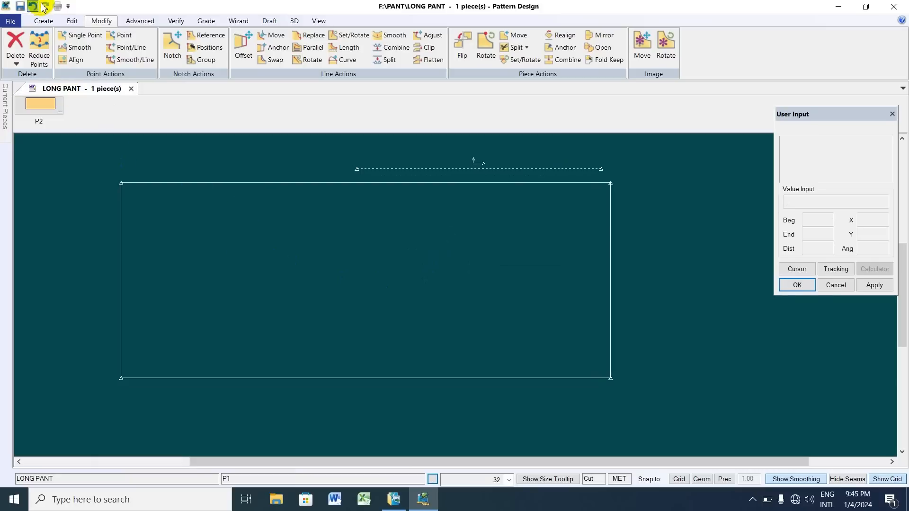
Offset the rectangle's left edge inward by about 4.76 with Offset Even, adding one internal line
click(44, 20)
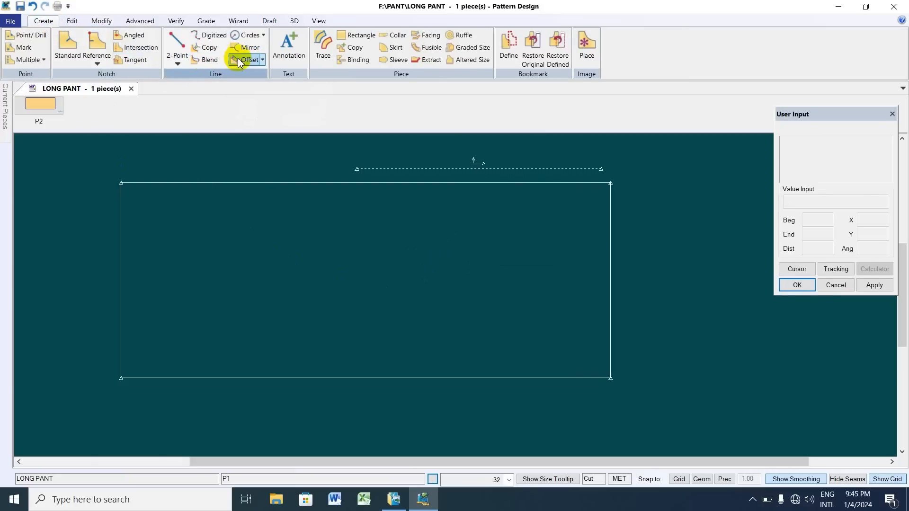
click(239, 61)
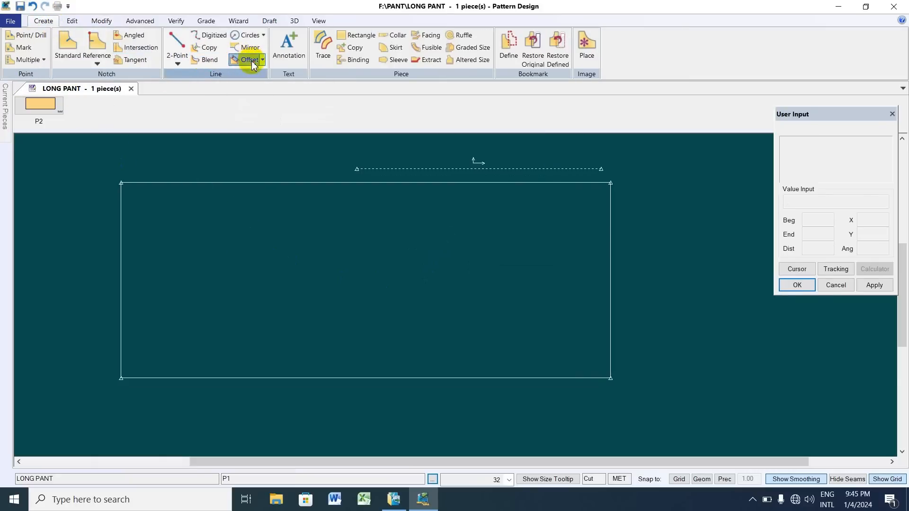
click(122, 294)
right_click(122, 292)
click(125, 294)
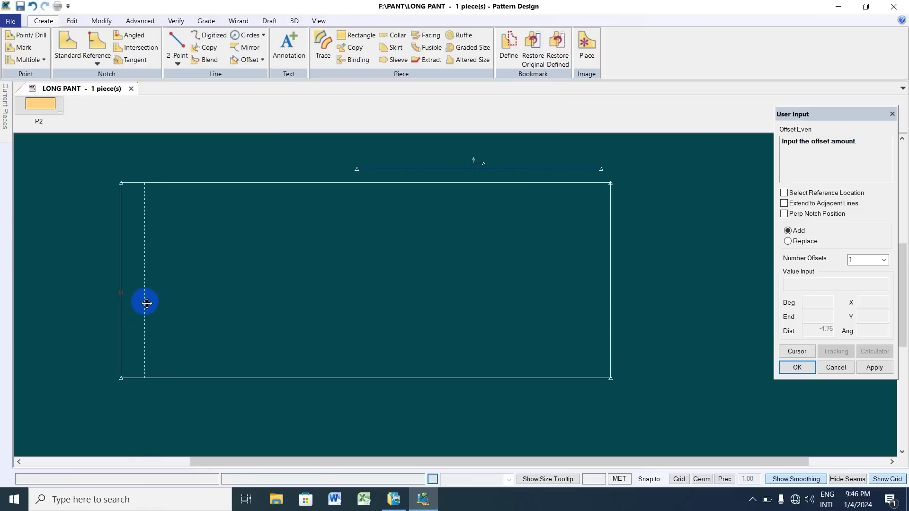
click(145, 303)
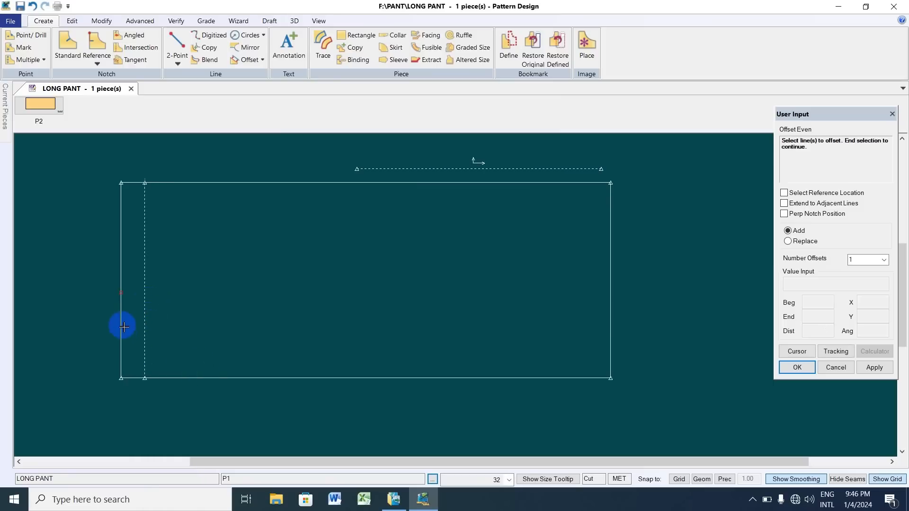
Offset the rectangle's lower edge a short distance inward, adding one internal line along the full length
click(273, 379)
right_click(273, 378)
click(270, 377)
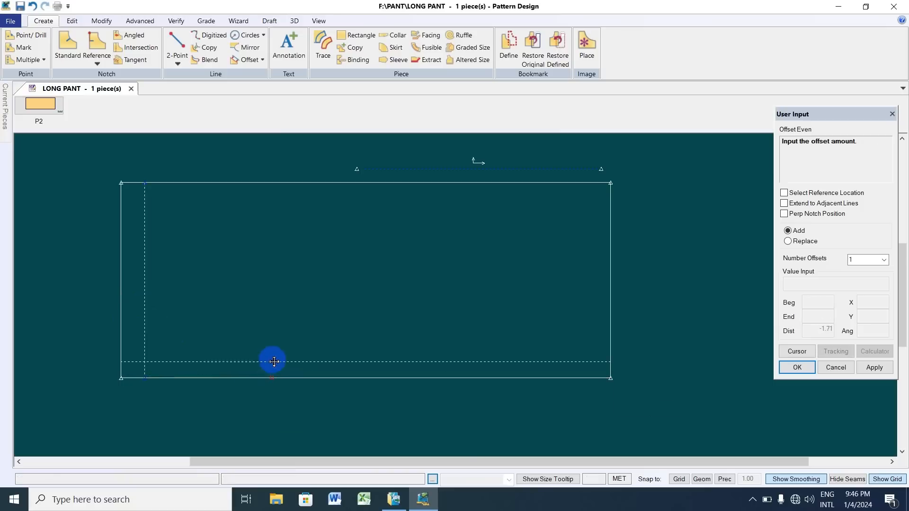
click(274, 361)
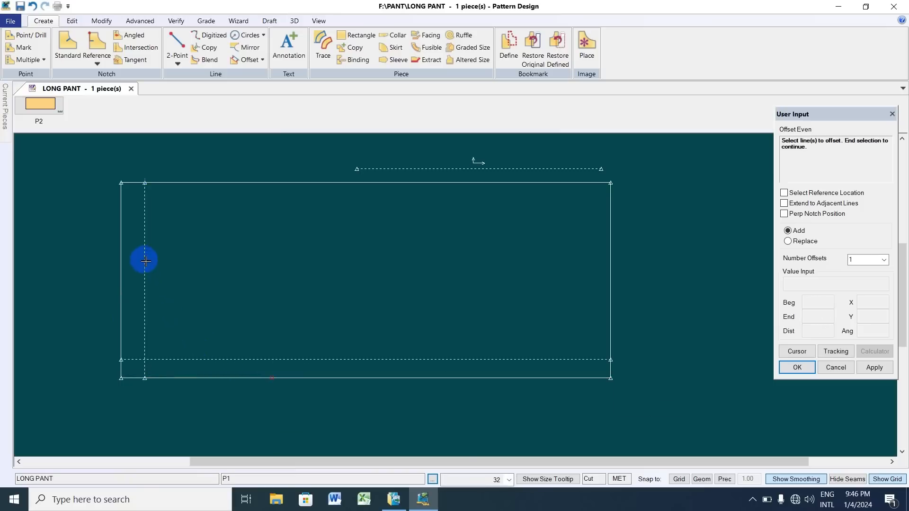
scroll(149, 293, up, 2)
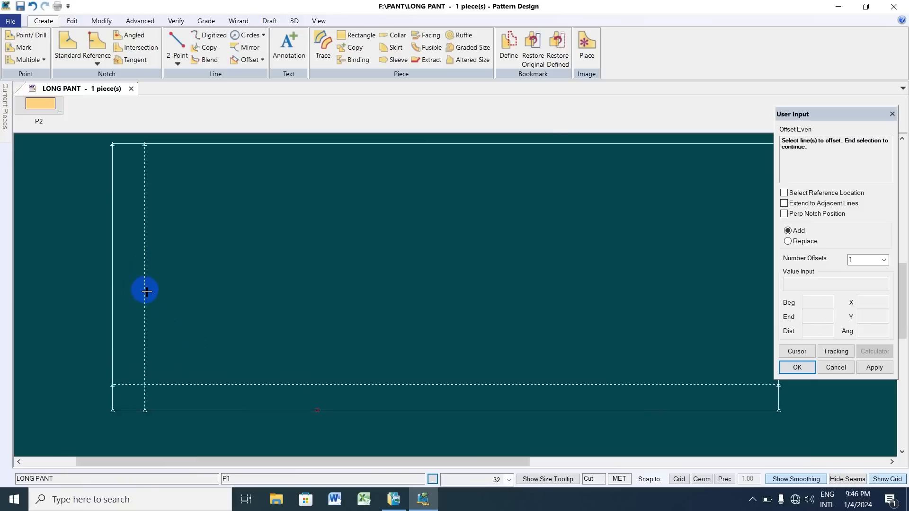
scroll(146, 291, up, 2)
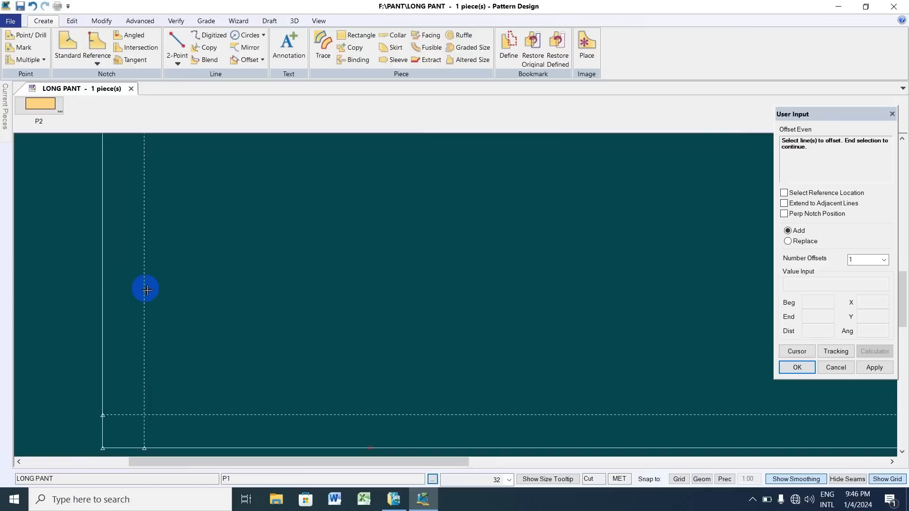
Offset the vertical internal line near the rectangle's left edge by -70, adding one internal line toward the right end
scroll(146, 297, down, 1)
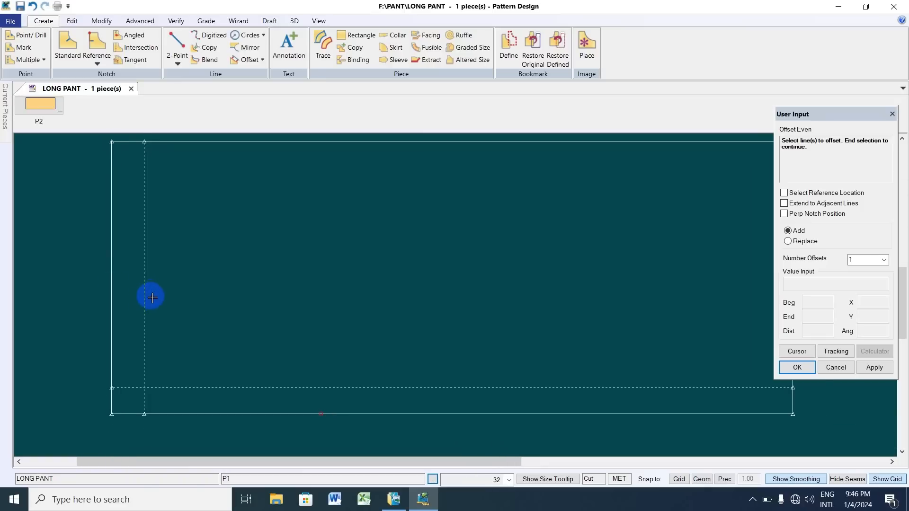
scroll(222, 366, down, 1)
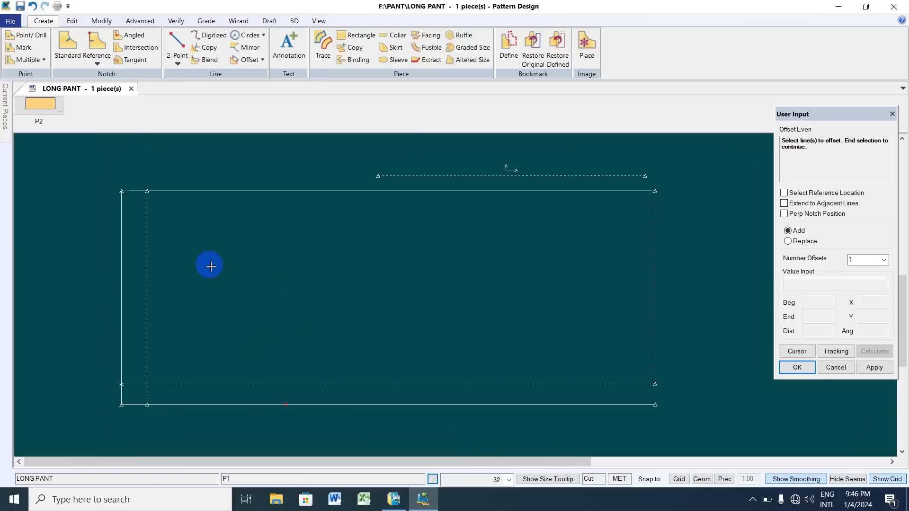
scroll(357, 301, up, 1)
scroll(365, 308, down, 1)
scroll(139, 341, up, 1)
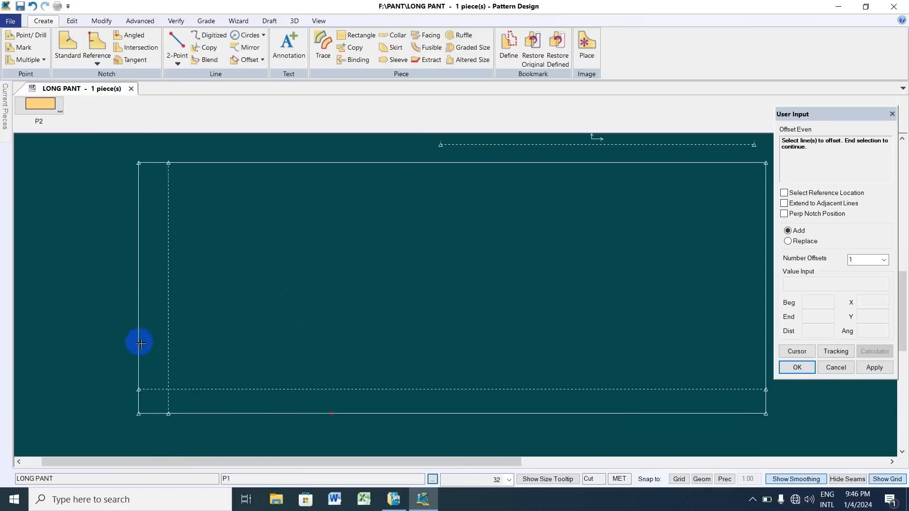
click(174, 328)
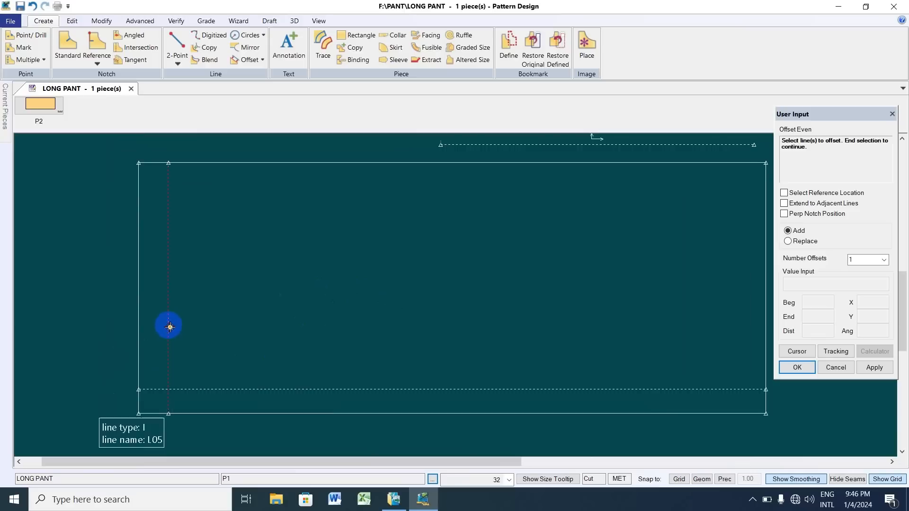
right_click(169, 327)
click(169, 327)
click(196, 327)
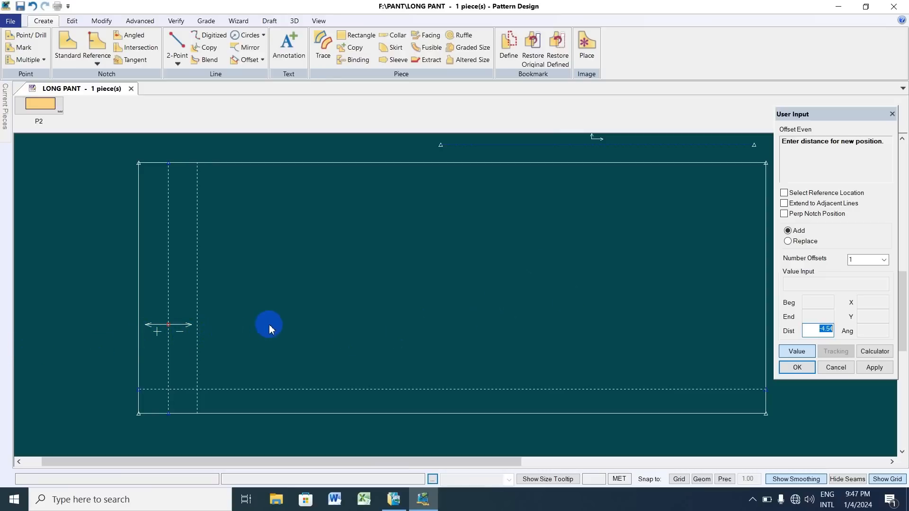
key(BackSpace)
text(-70)
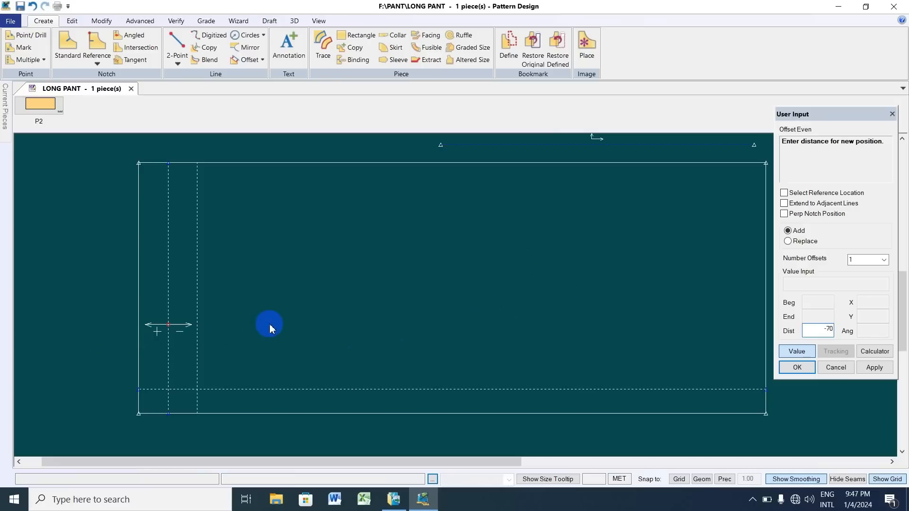
click(801, 367)
Offset the horizontal internal line near the lower edge upward by 53/2 (26.50), adding one internal line
scroll(228, 340, down, 2)
scroll(390, 299, up, 2)
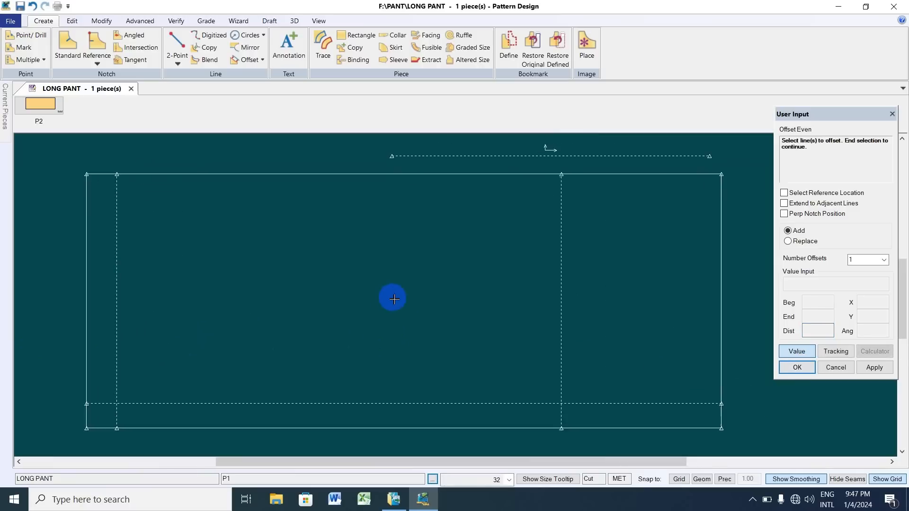
scroll(392, 304, down, 2)
scroll(405, 381, up, 1)
scroll(416, 384, down, 1)
scroll(360, 373, up, 1)
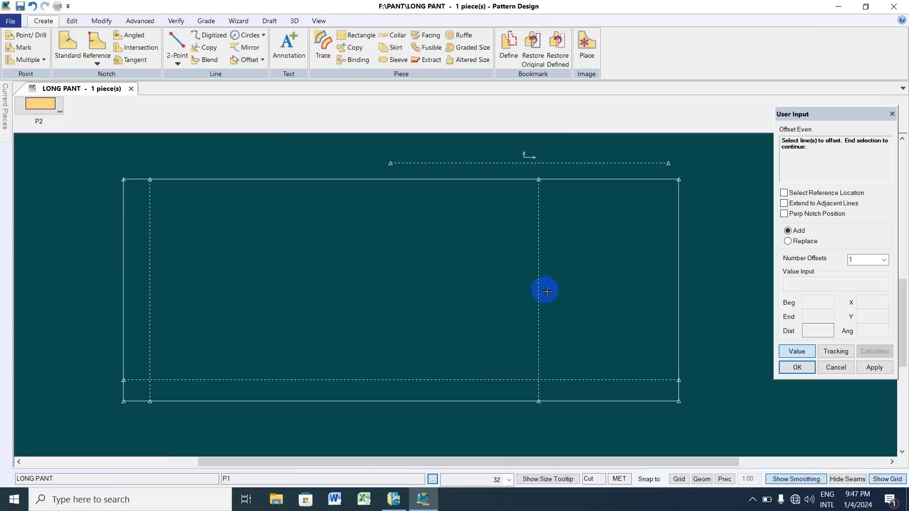
scroll(340, 367, up, 1)
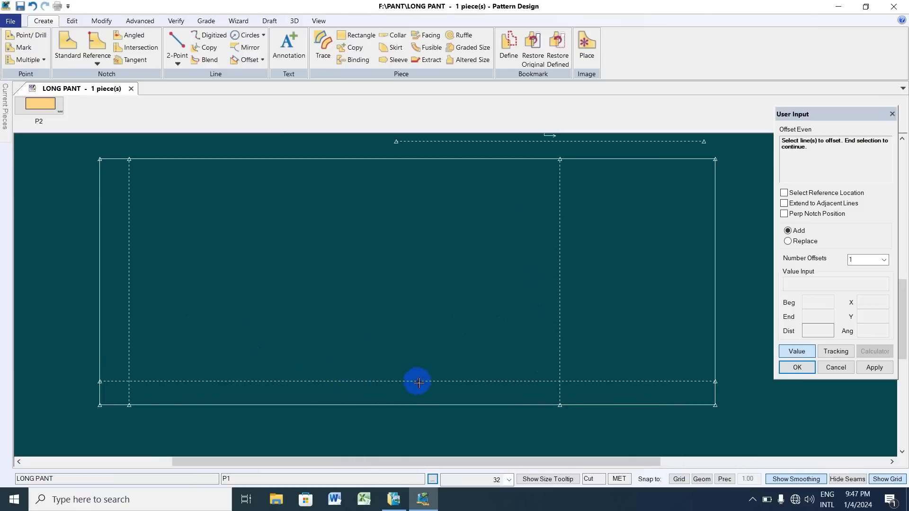
click(382, 381)
right_click(380, 381)
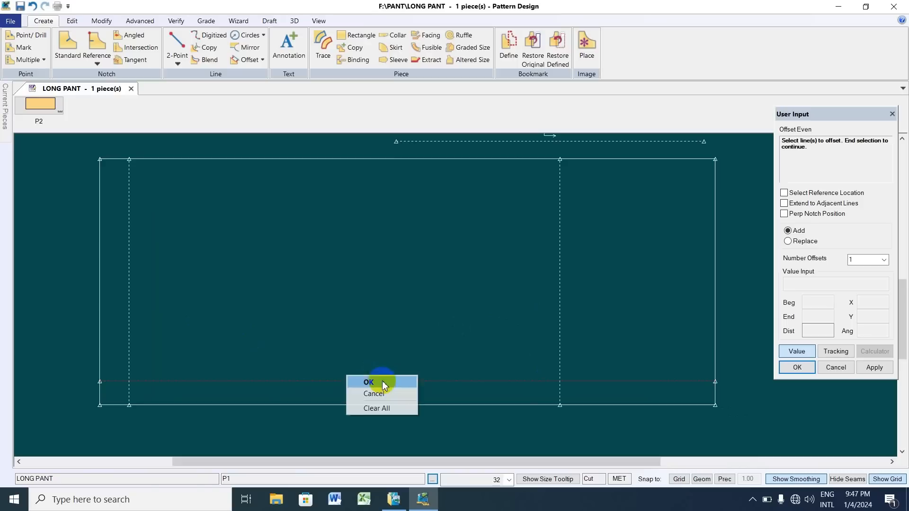
click(382, 382)
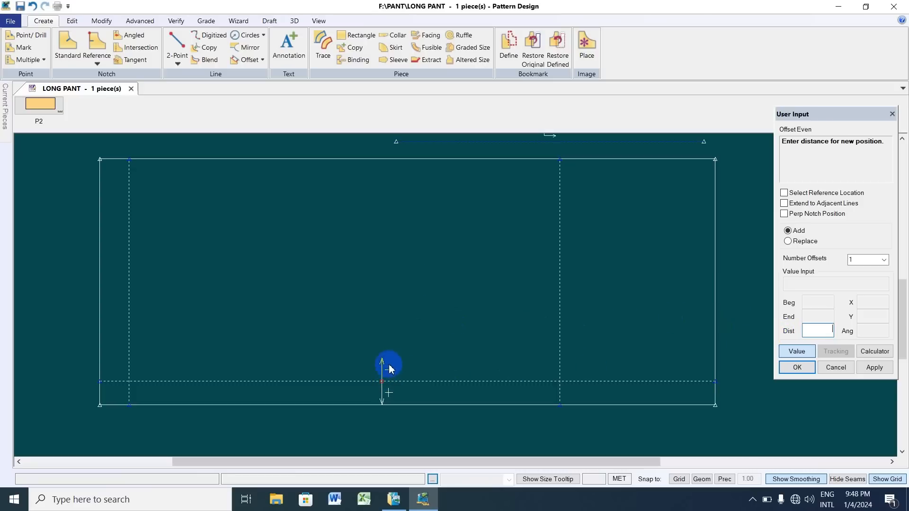
click(830, 332)
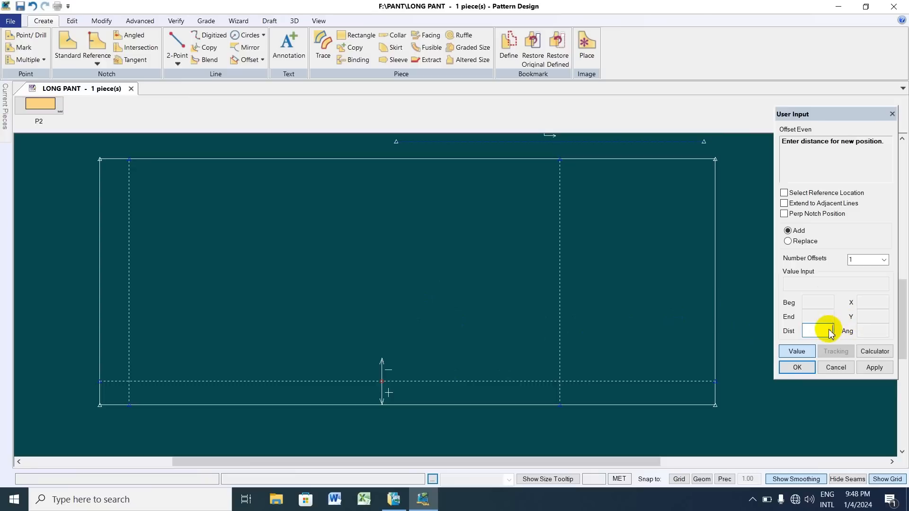
text(53/2)
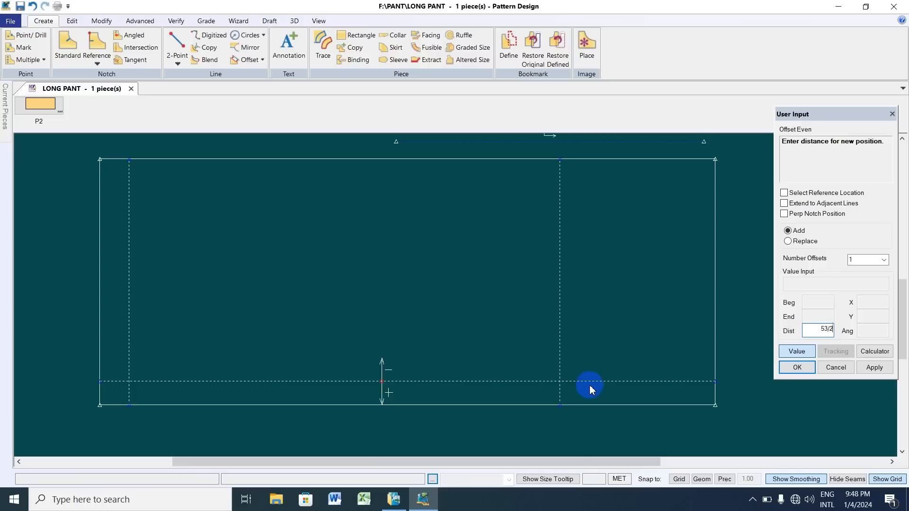
click(874, 367)
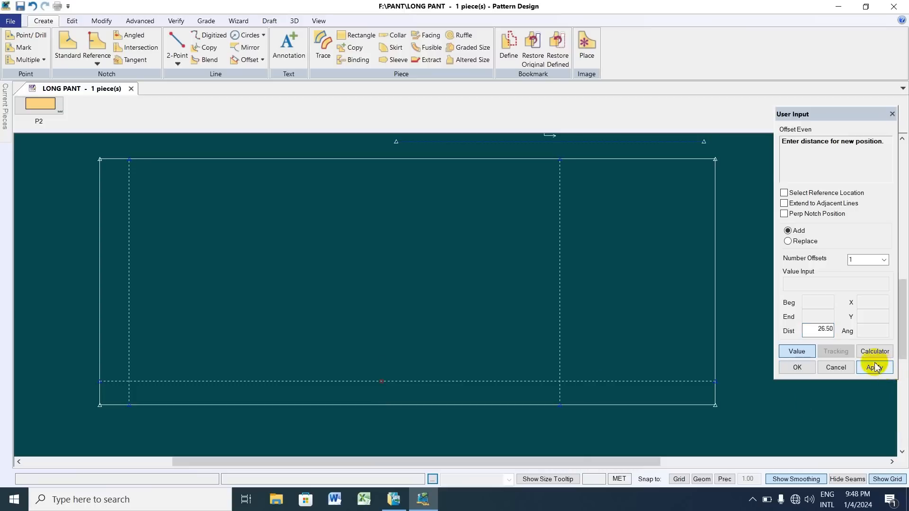
click(818, 329)
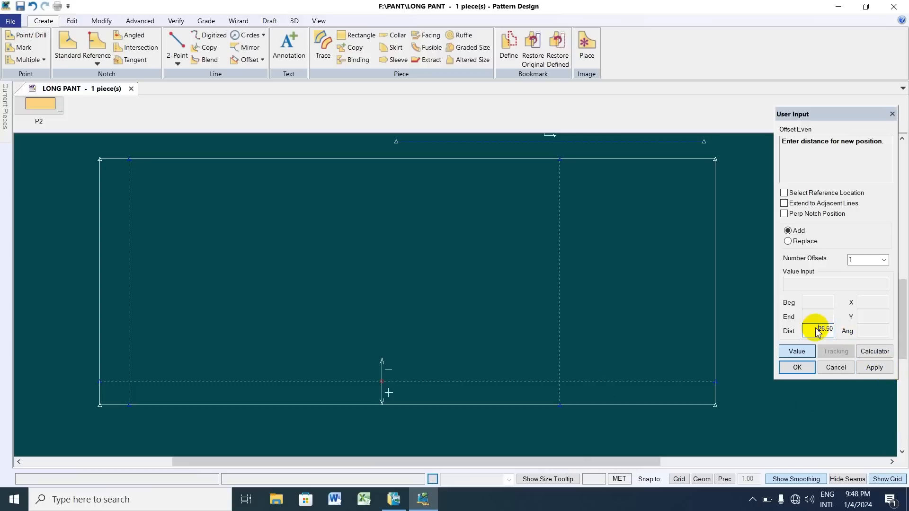
key(Return)
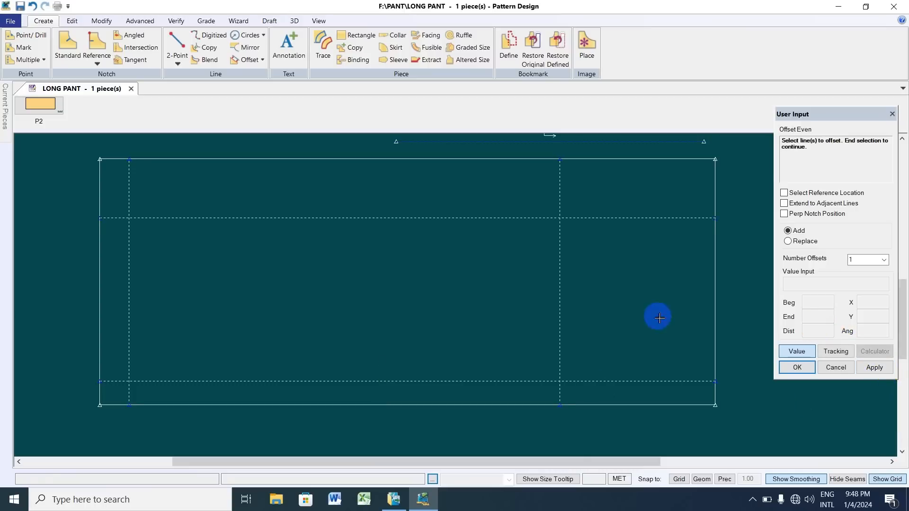
Offset the vertical internal line nearest the right edge by 30 toward the left, adding one internal line, and end Offset Even
scroll(287, 325, down, 1)
scroll(402, 259, up, 2)
scroll(403, 284, down, 1)
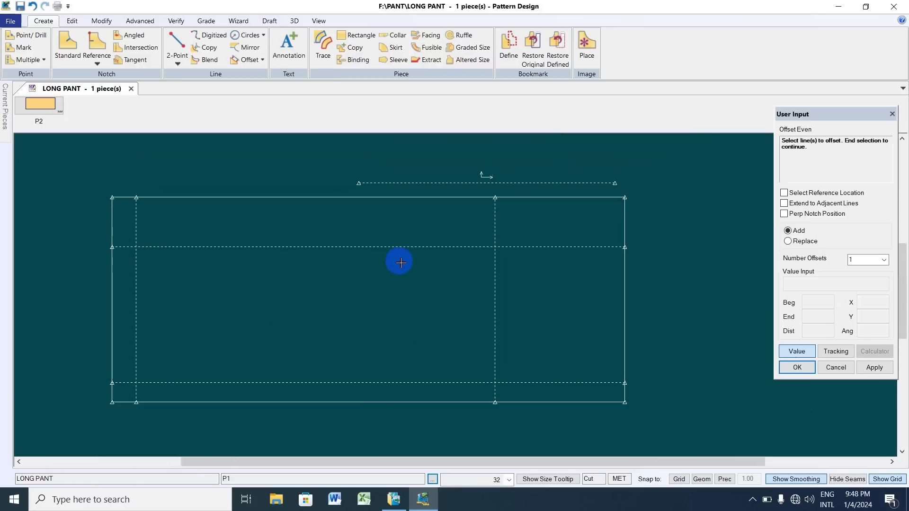
scroll(407, 246, up, 2)
scroll(408, 266, down, 2)
scroll(383, 369, down, 1)
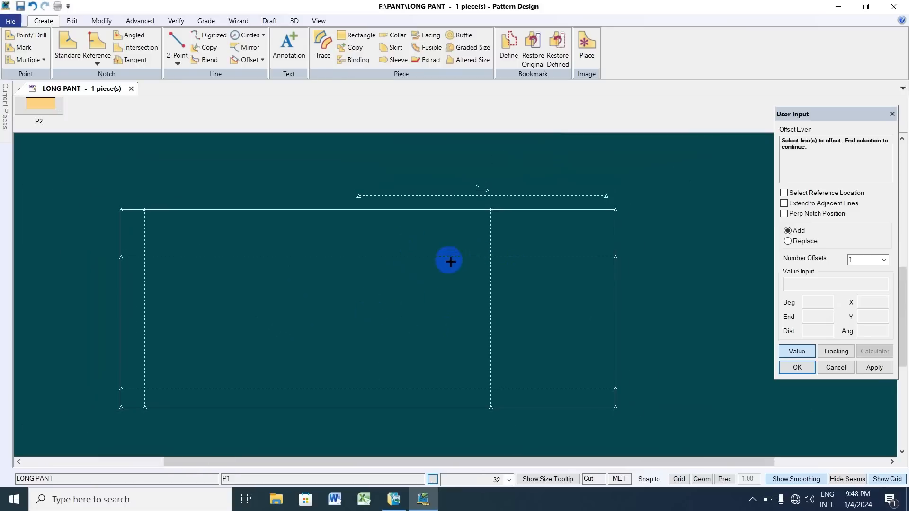
scroll(485, 373, up, 1)
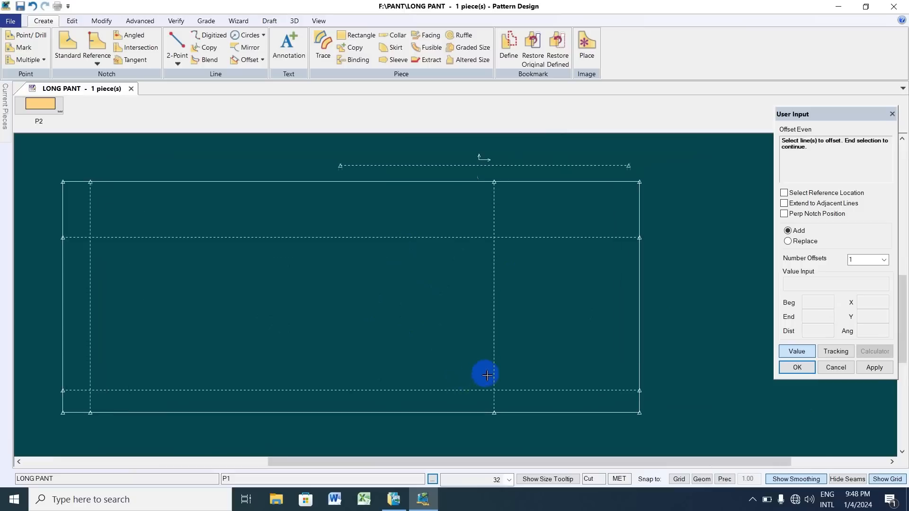
scroll(487, 383, down, 1)
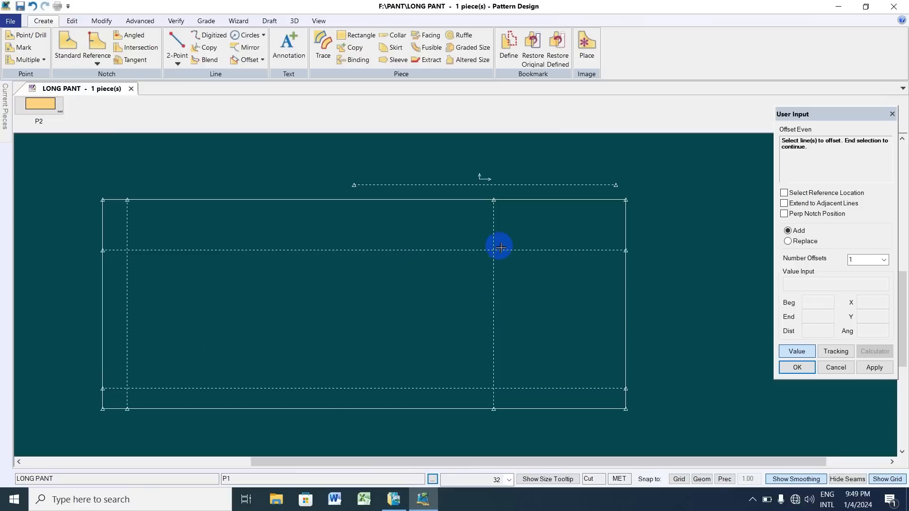
click(494, 329)
right_click(494, 330)
click(467, 326)
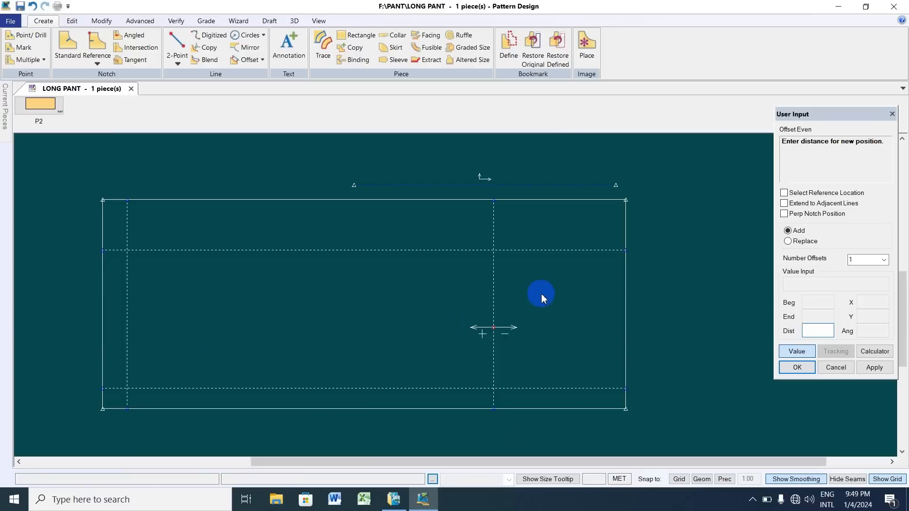
text(30)
key(Return)
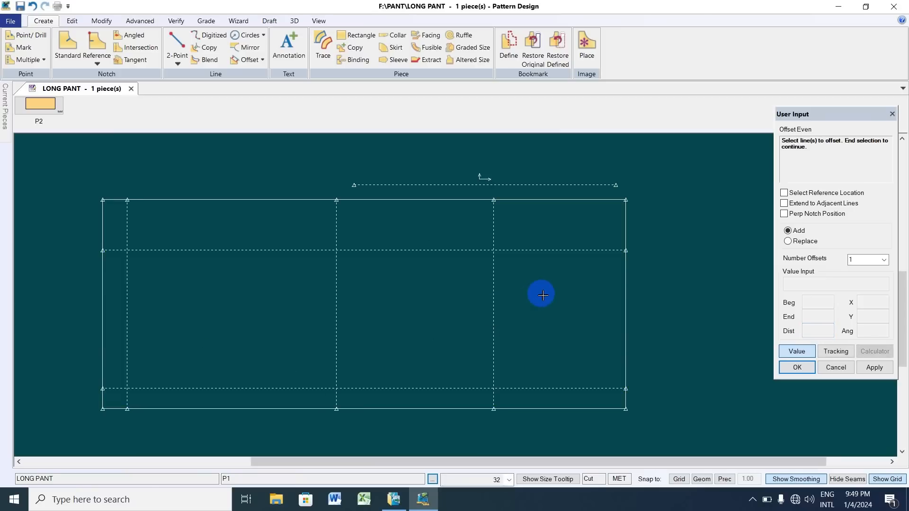
scroll(388, 274, down, 1)
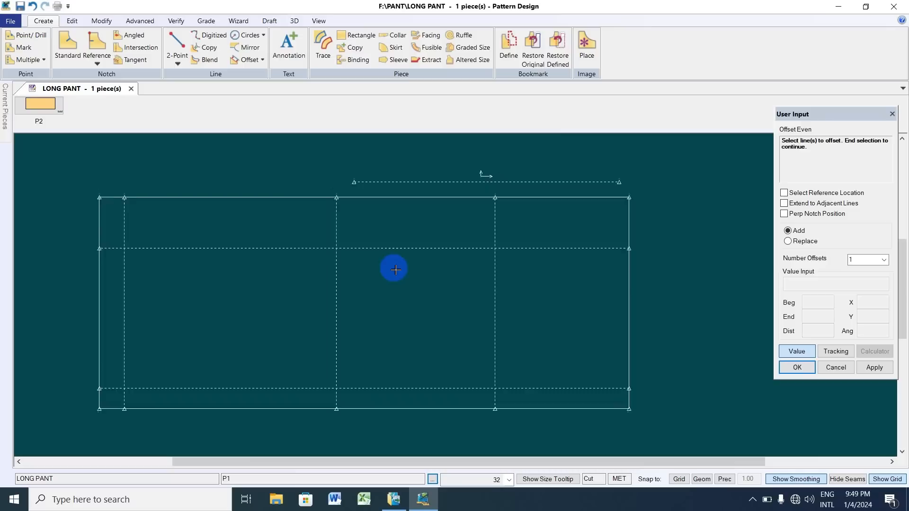
right_click(515, 246)
click(514, 246)
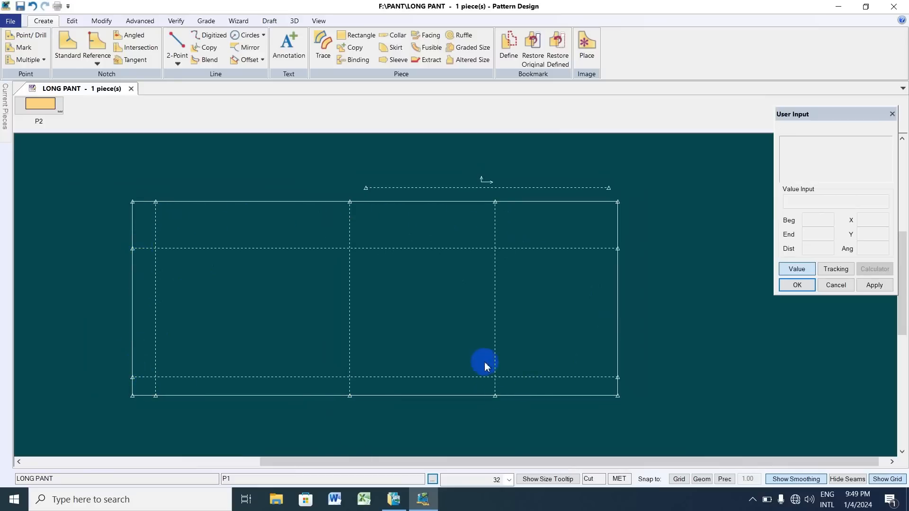
Clip the middle and right vertical internal lines at the upper horizontal internal line, keeping the parts below it
click(102, 21)
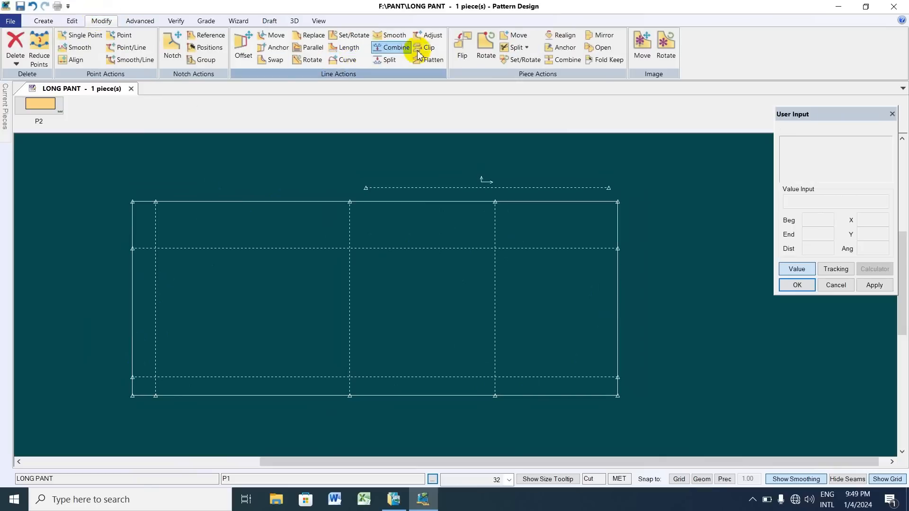
click(429, 49)
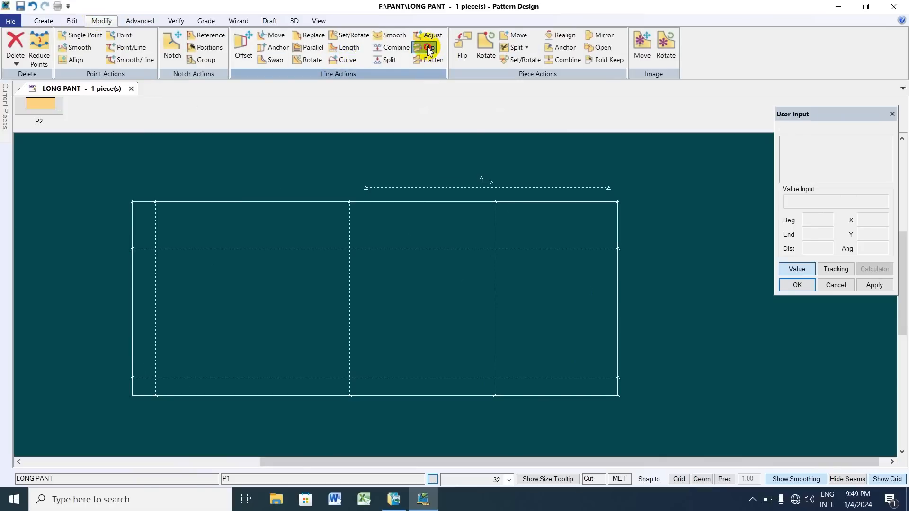
scroll(518, 233, up, 1)
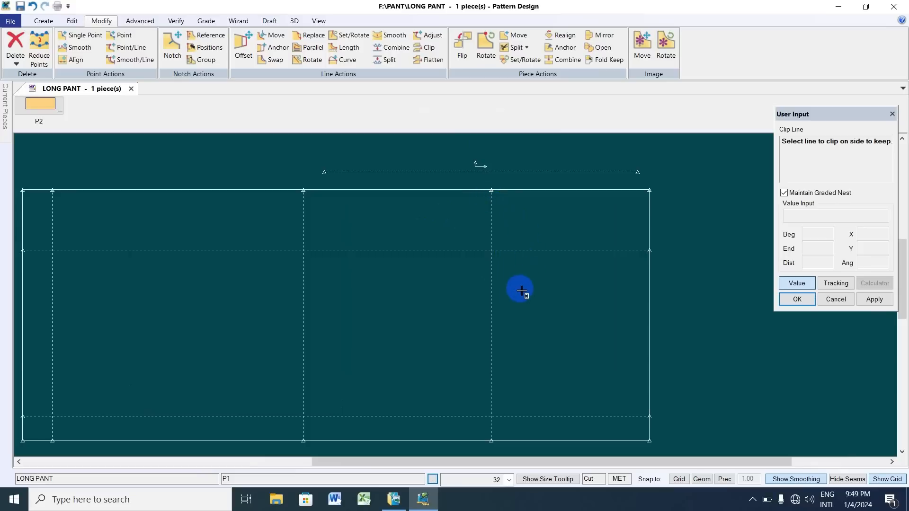
click(492, 283)
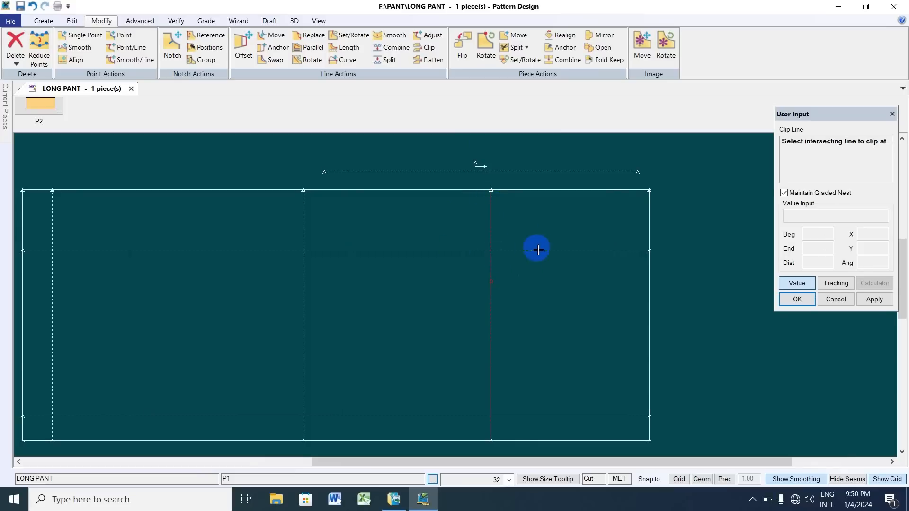
click(507, 248)
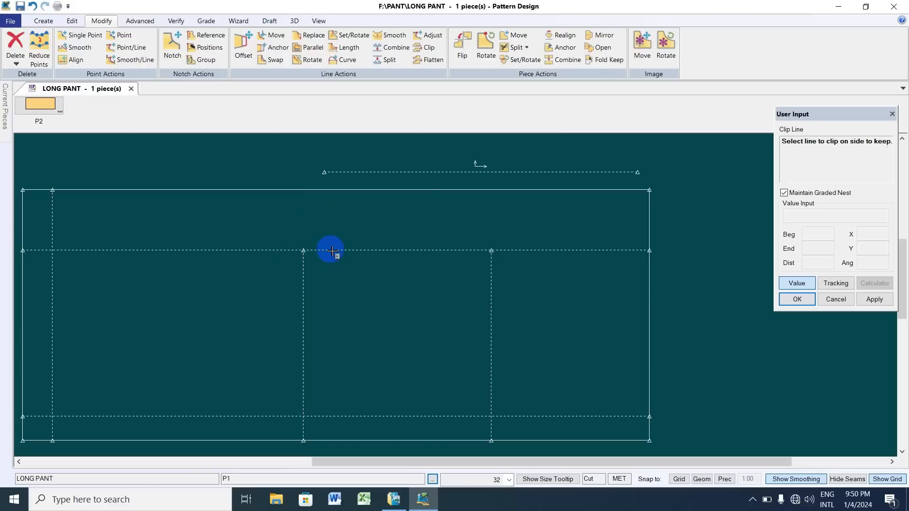
Clip the upper horizontal and left vertical internal lines at their intersection, keeping the parts to the right and below
scroll(542, 246, down, 3)
scroll(459, 246, up, 3)
scroll(464, 261, down, 2)
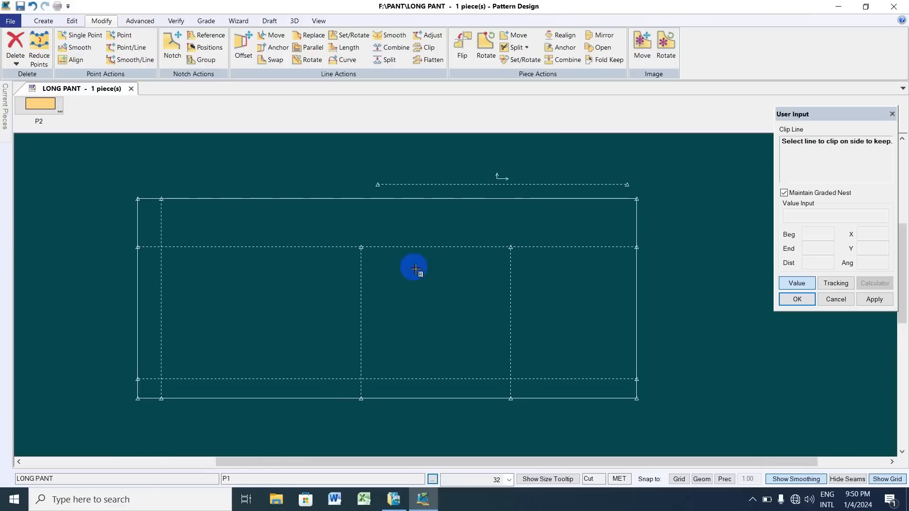
scroll(416, 269, up, 1)
scroll(180, 249, up, 1)
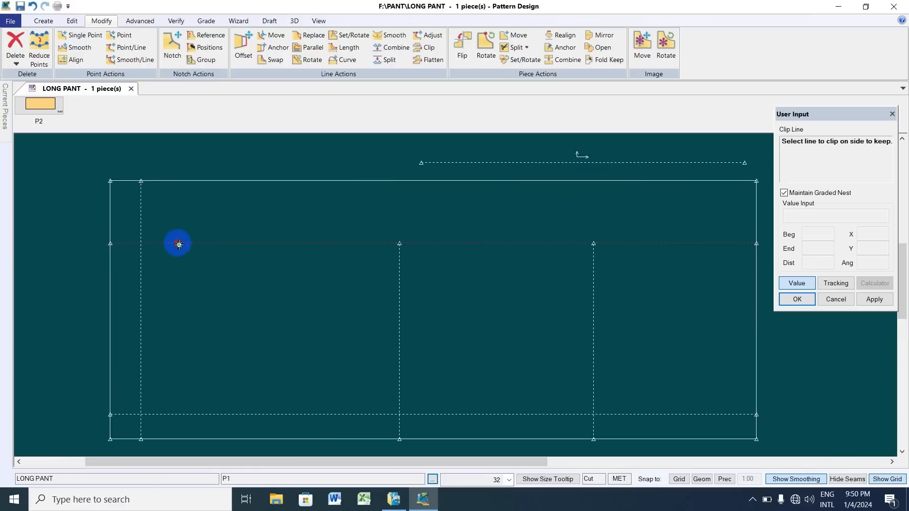
click(179, 243)
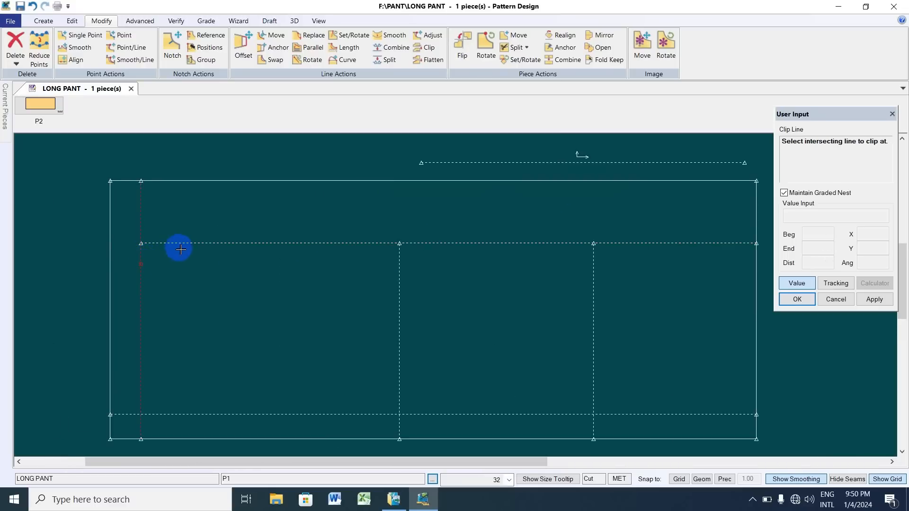
scroll(170, 284, down, 1)
Clip the three vertical internal lines at the lower horizontal internal line, and that line's left end at the left vertical line
click(165, 339)
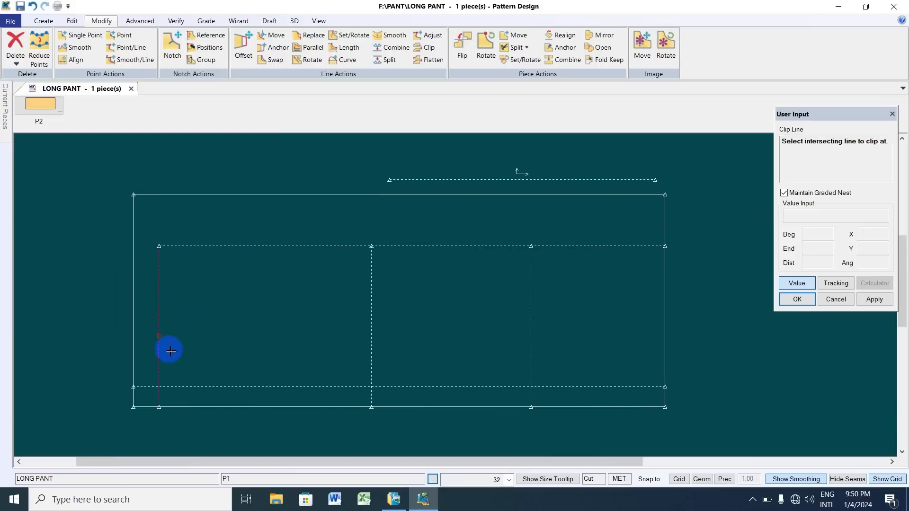
click(220, 389)
click(358, 386)
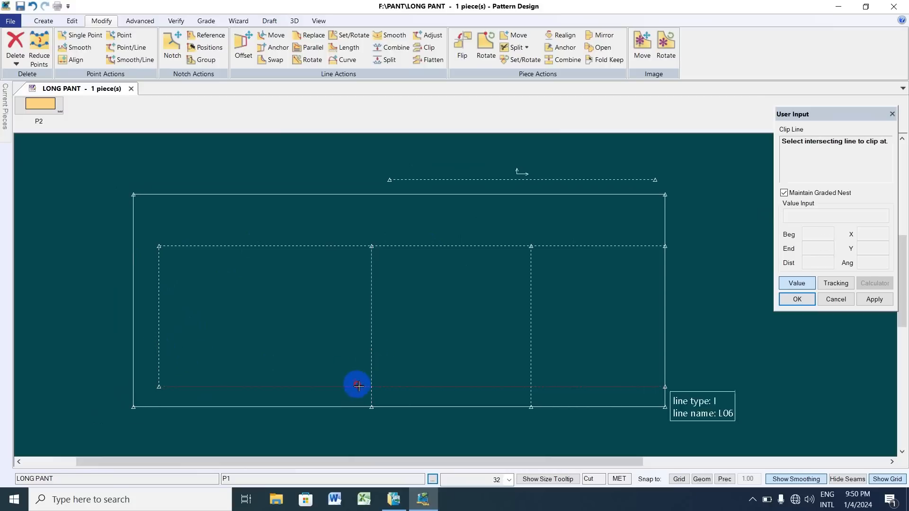
click(531, 357)
click(504, 390)
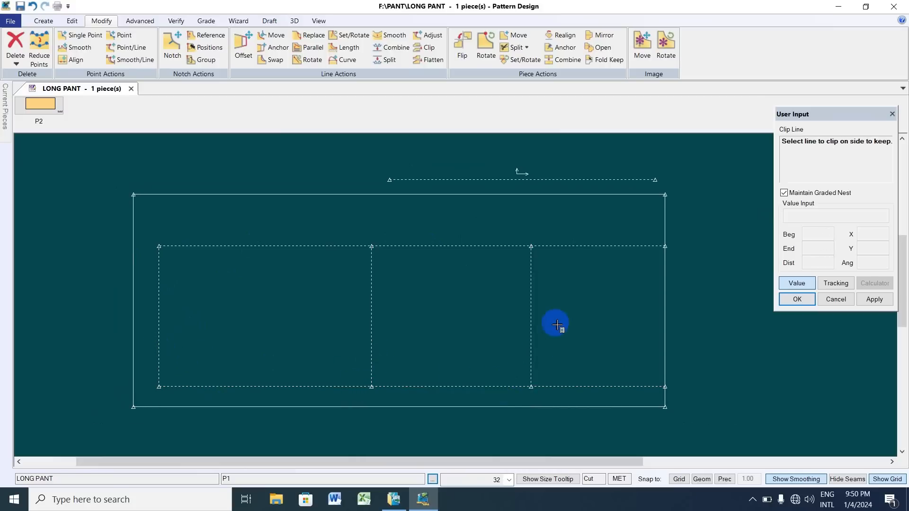
Finish clipping the internal lines of the frame and end Clip Line
scroll(396, 342, down, 3)
scroll(479, 312, up, 4)
scroll(542, 311, down, 2)
scroll(473, 306, up, 1)
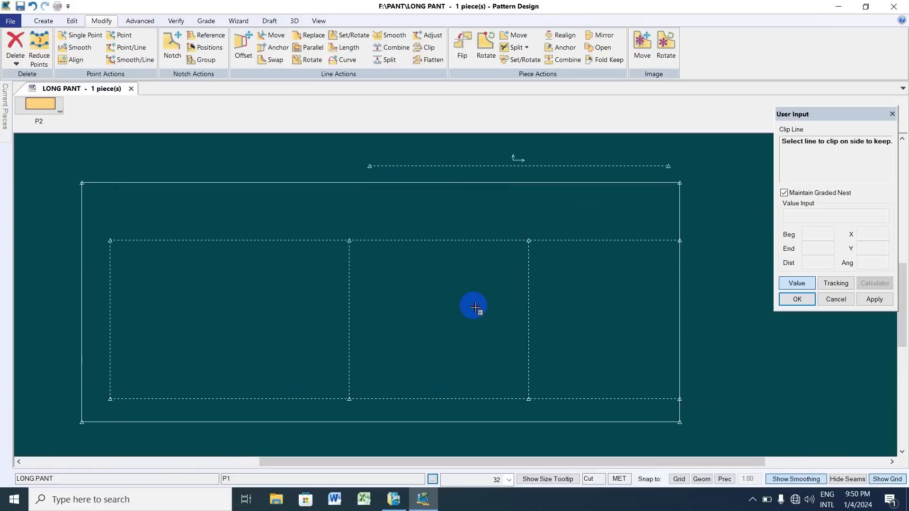
scroll(519, 259, down, 1)
scroll(534, 254, up, 1)
scroll(480, 240, down, 1)
right_click(480, 240)
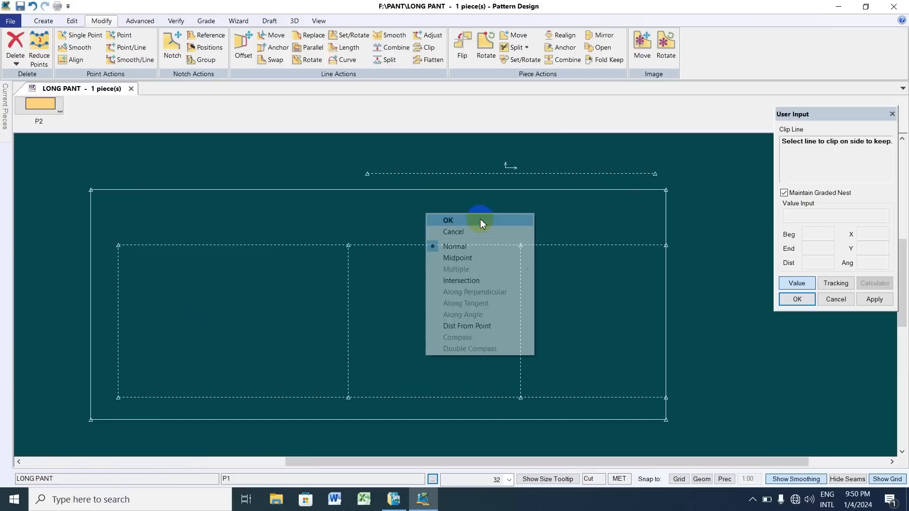
click(479, 218)
scroll(447, 293, down, 1)
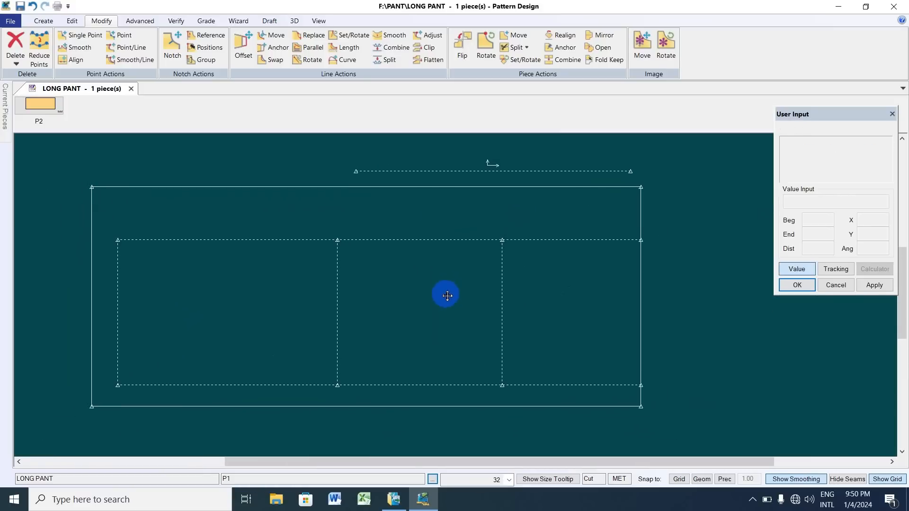
scroll(446, 293, up, 1)
scroll(445, 294, down, 1)
scroll(456, 305, up, 1)
scroll(454, 298, down, 1)
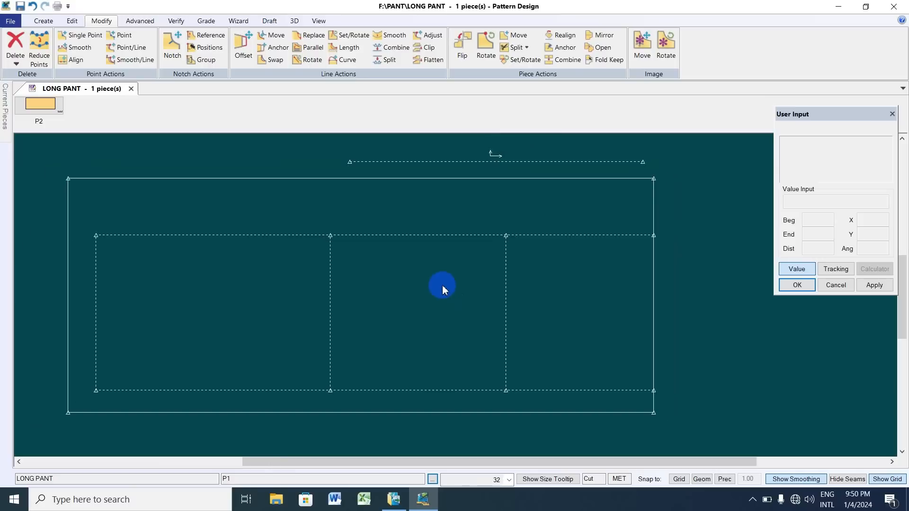
scroll(451, 286, up, 1)
scroll(452, 285, down, 1)
scroll(516, 342, up, 1)
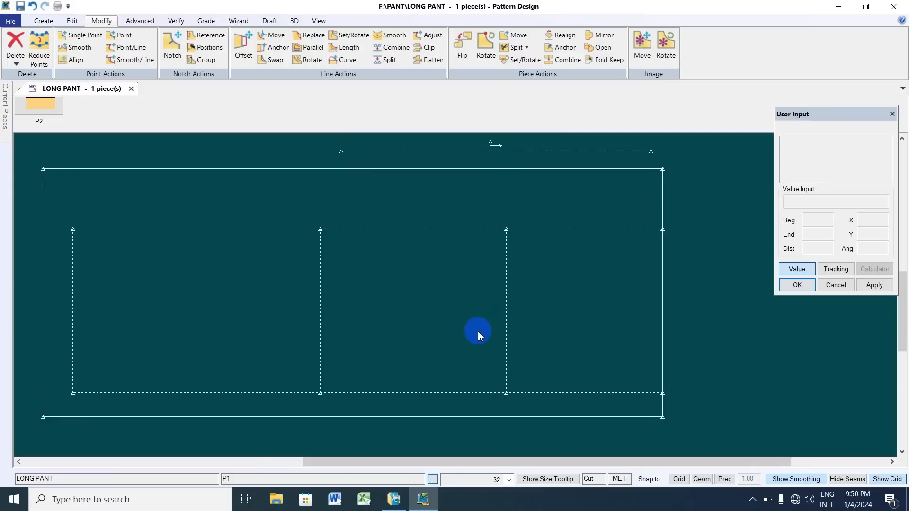
scroll(433, 336, down, 1)
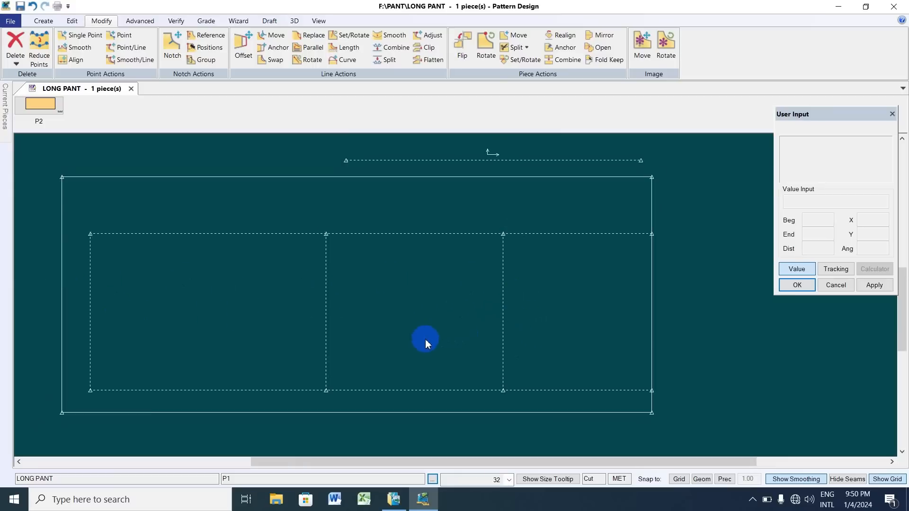
Draw a whole perpendicular line about 145 long through the midpoint of the right vertical internal line, and end Perpendicular 2 Points
click(45, 20)
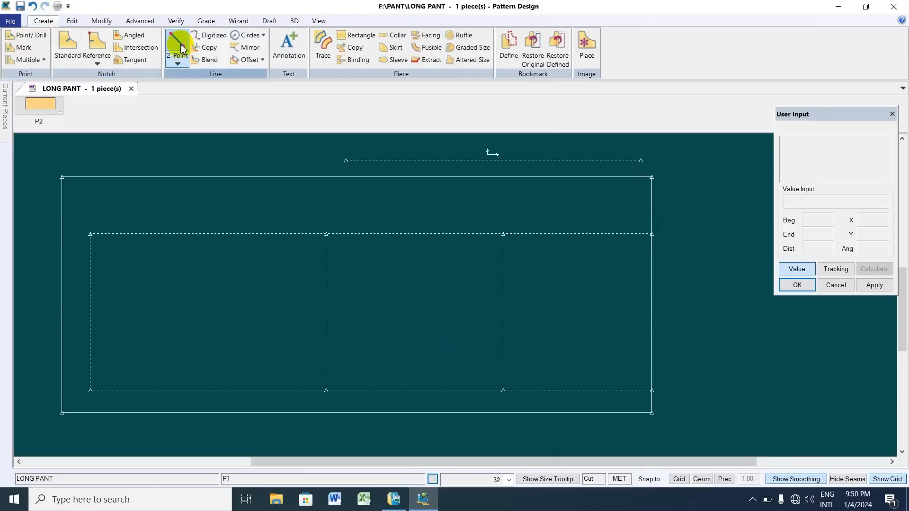
click(178, 64)
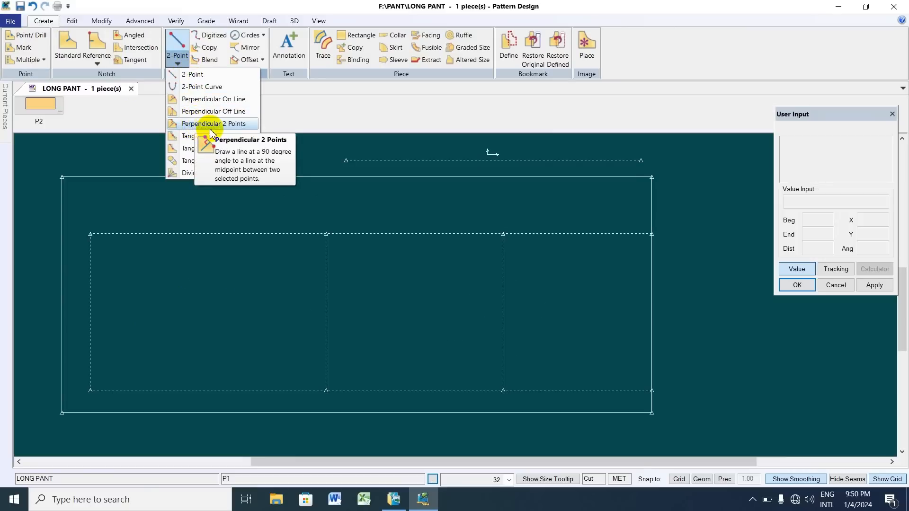
click(232, 123)
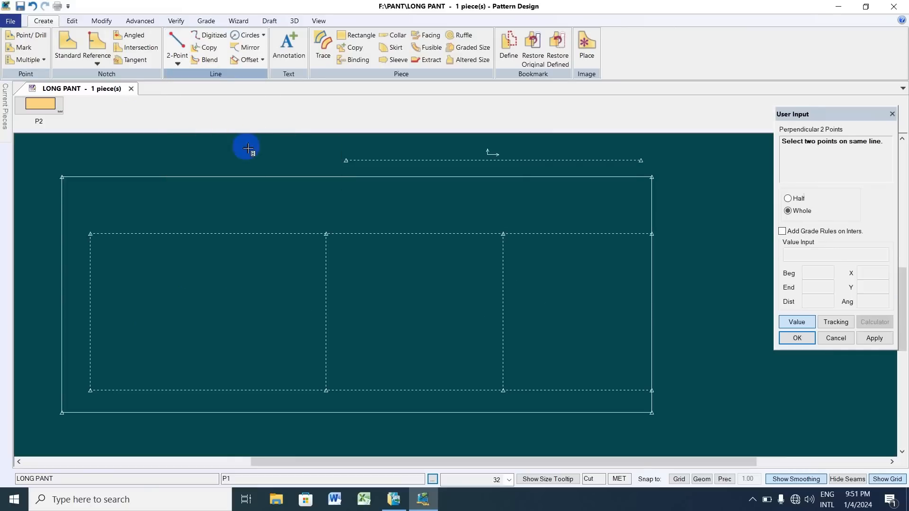
click(512, 236)
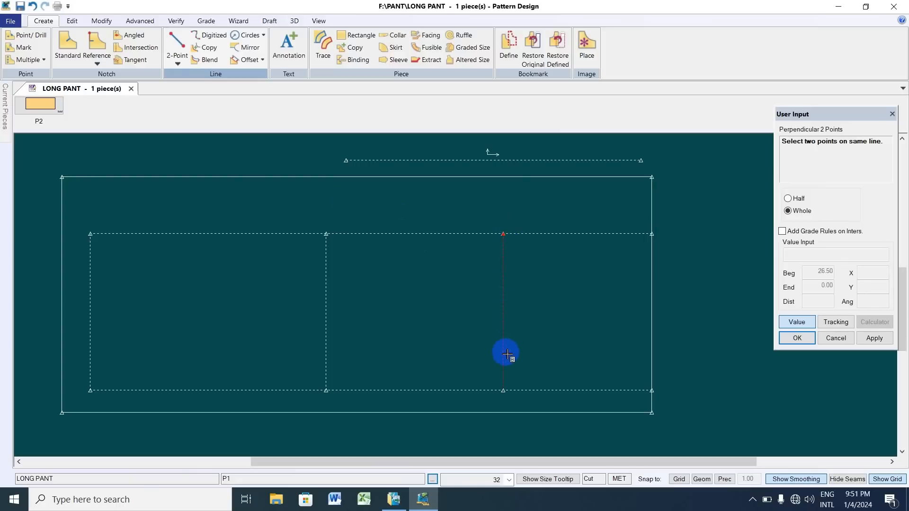
click(511, 394)
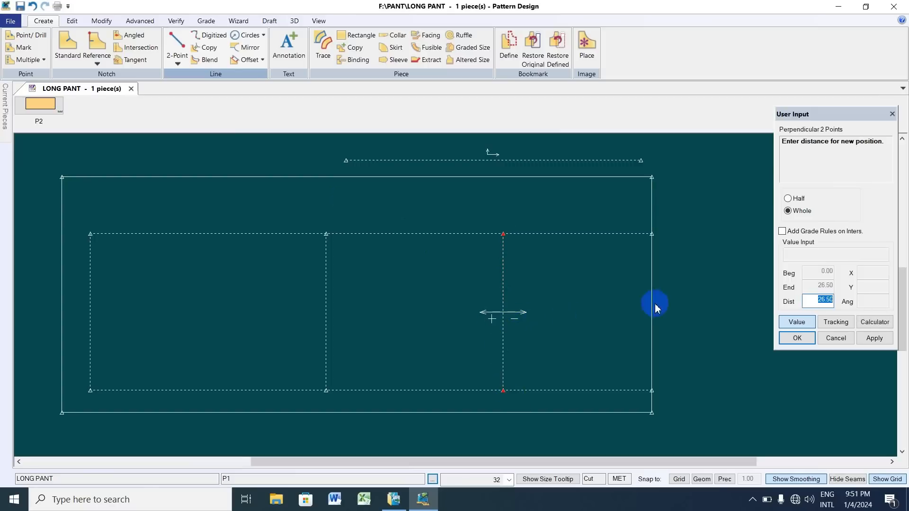
click(800, 323)
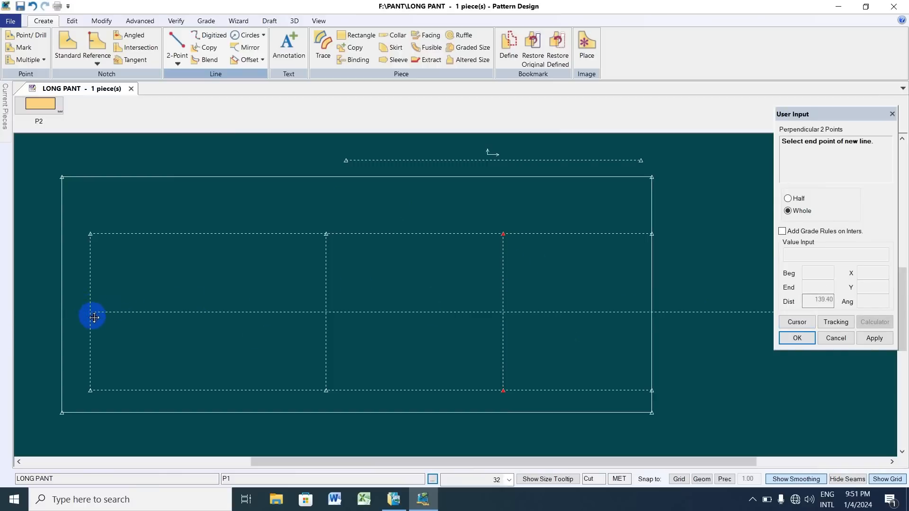
click(81, 327)
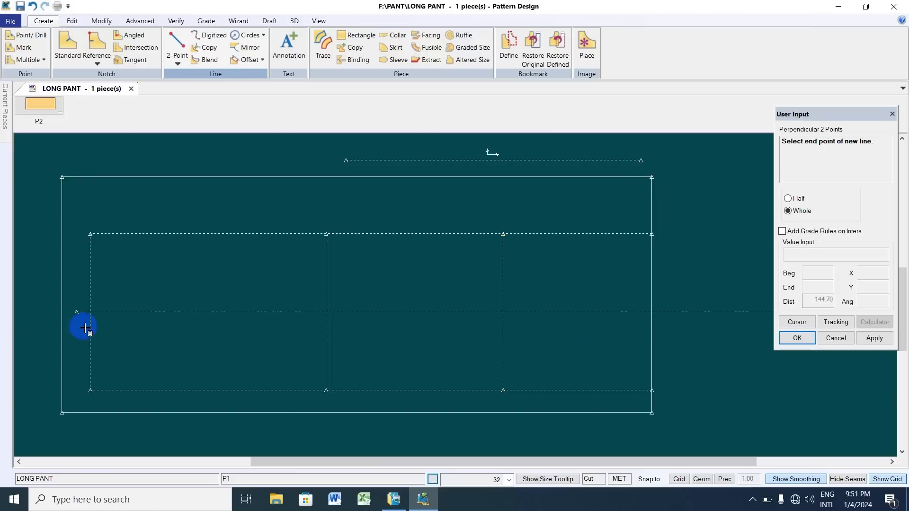
right_click(361, 272)
click(360, 272)
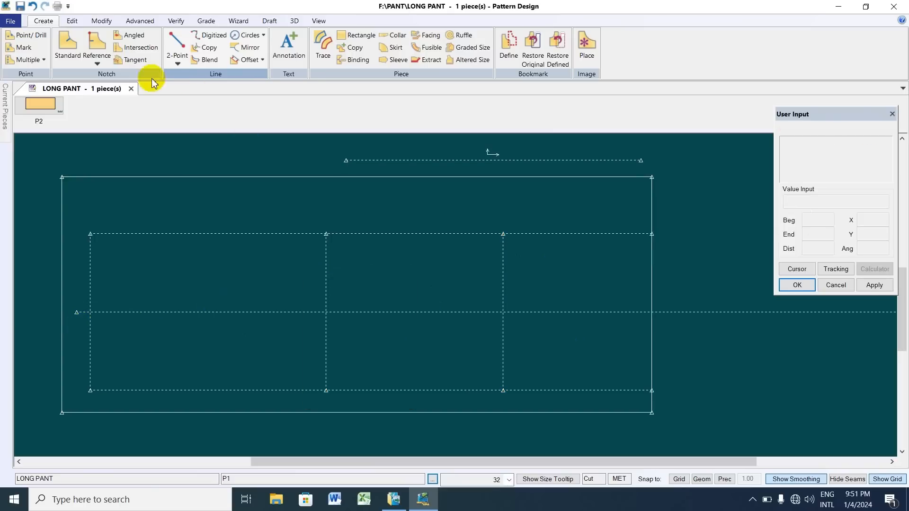
Clip the horizontal centre line at the piece's right edge and at the left vertical internal line, keeping the part between them, and end Clip Line
click(98, 21)
click(434, 49)
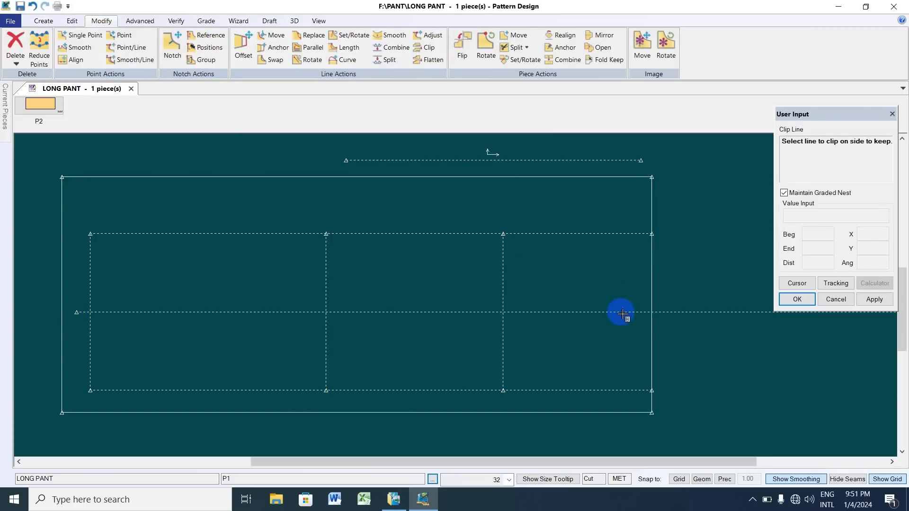
click(642, 310)
click(651, 301)
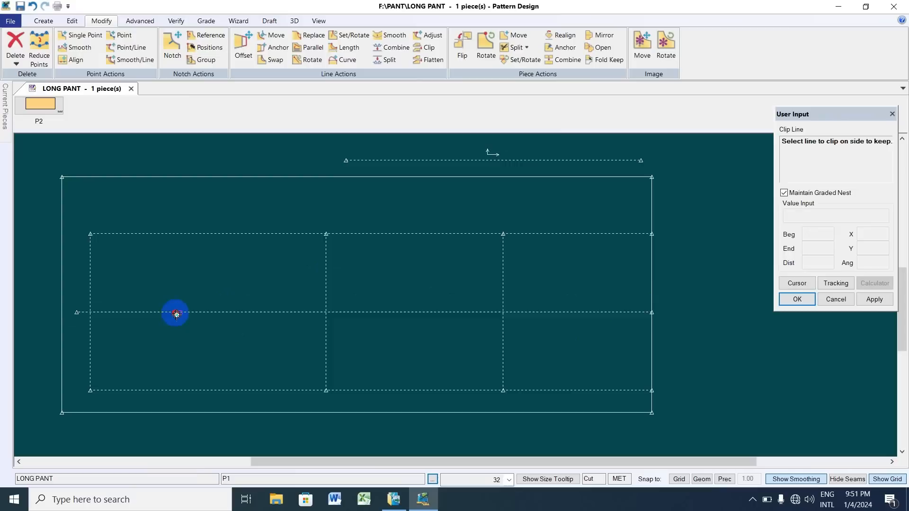
click(177, 313)
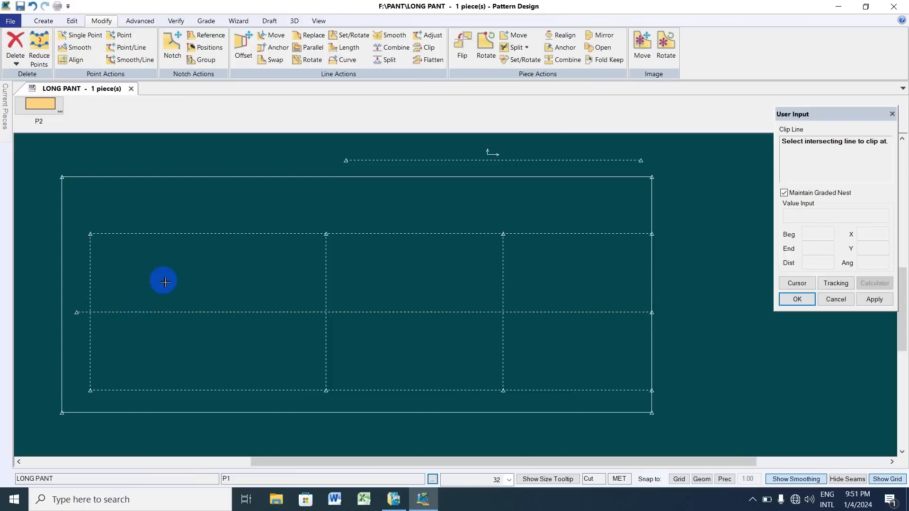
right_click(164, 281)
click(165, 294)
click(145, 312)
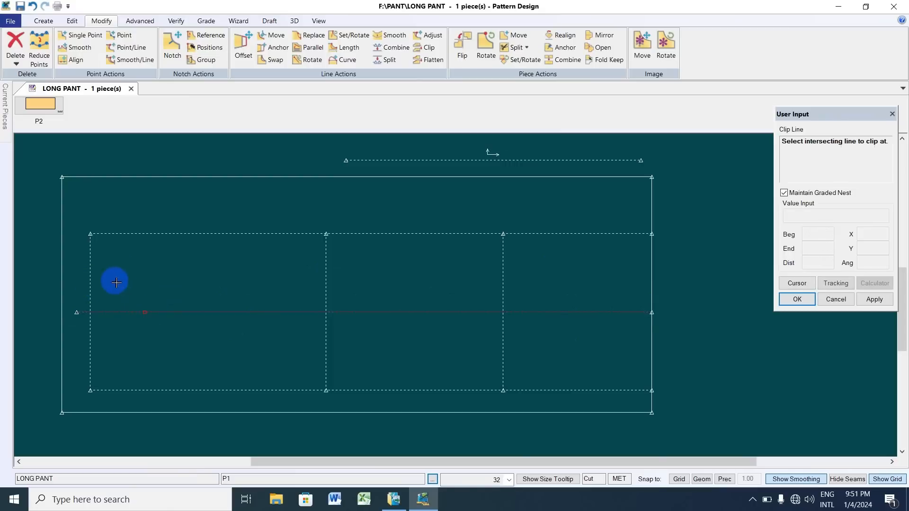
click(91, 263)
right_click(146, 253)
click(145, 254)
click(401, 272)
scroll(456, 283, up, 2)
scroll(368, 281, down, 3)
middle_drag(457, 283, 355, 281)
scroll(509, 244, up, 2)
scroll(566, 239, down, 2)
scroll(564, 235, down, 1)
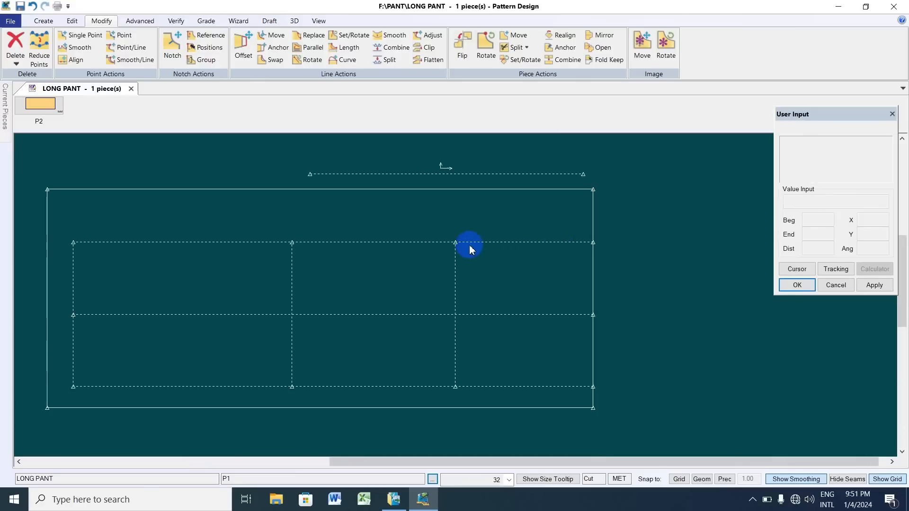
scroll(469, 248, up, 2)
scroll(468, 246, down, 1)
middle_drag(469, 247, 474, 251)
scroll(472, 250, up, 1)
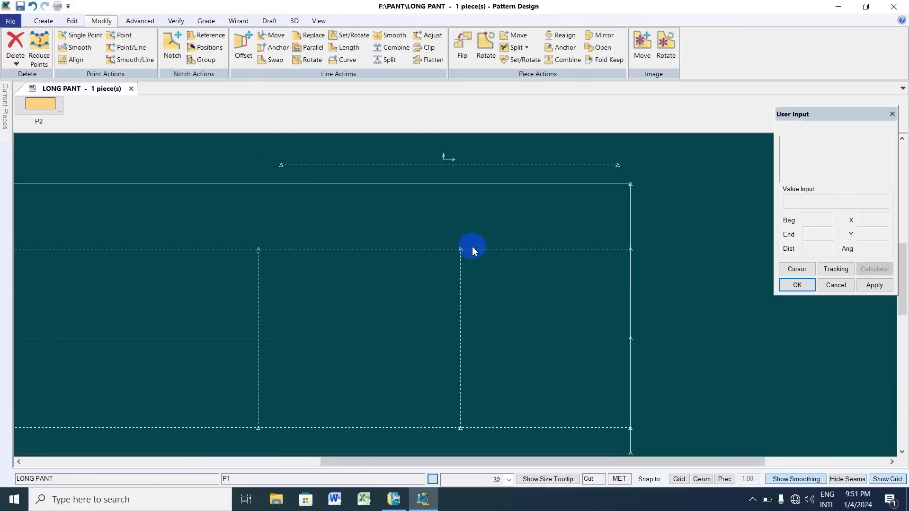
scroll(477, 251, down, 1)
scroll(469, 251, up, 1)
scroll(468, 250, down, 2)
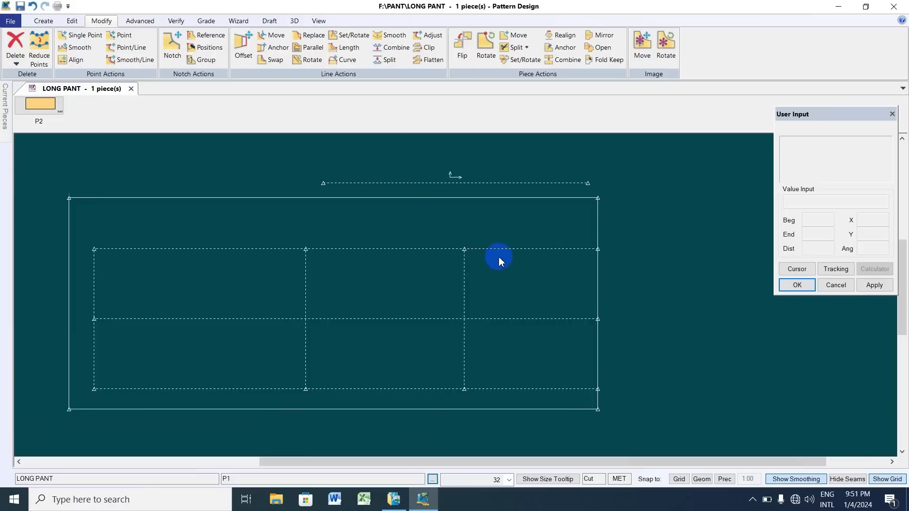
scroll(462, 252, up, 1)
scroll(462, 252, down, 1)
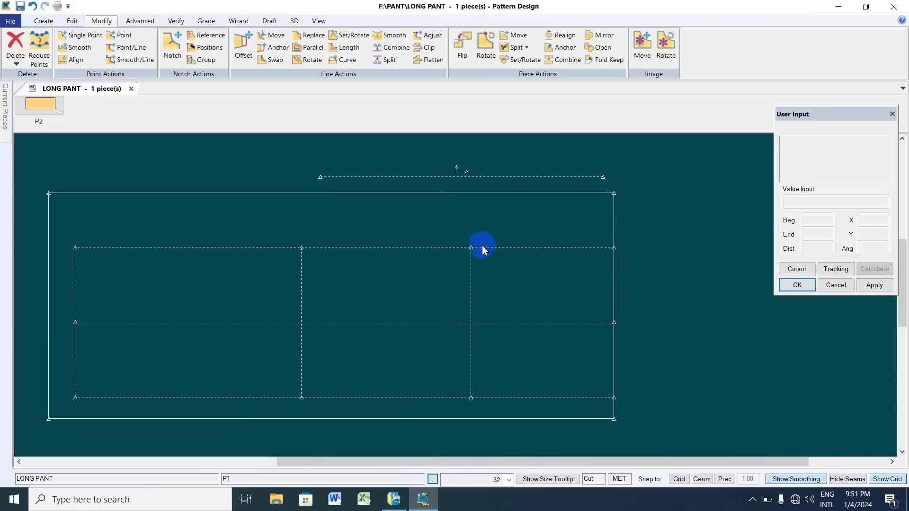
scroll(475, 256, up, 1)
scroll(457, 281, down, 1)
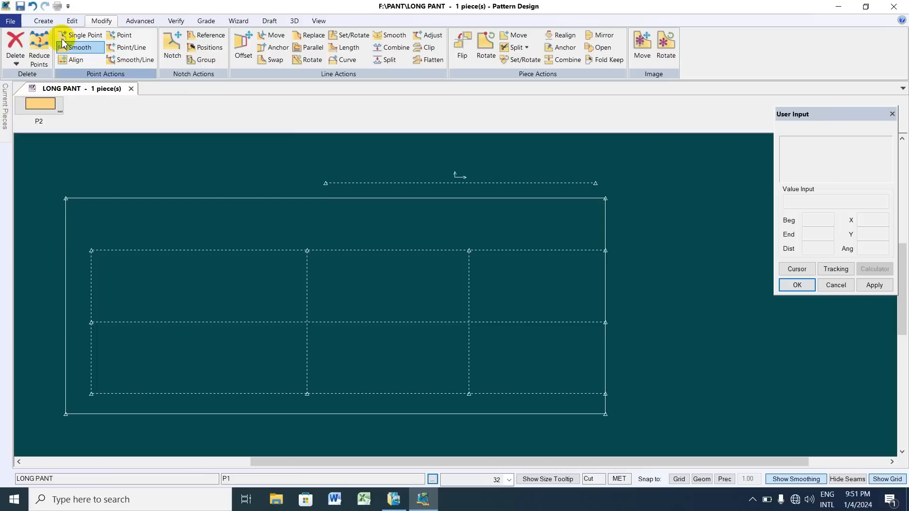
Draw a vertical 2-Point line upward from the upper end of the right vertical internal line, with a Y distance of 3
click(43, 20)
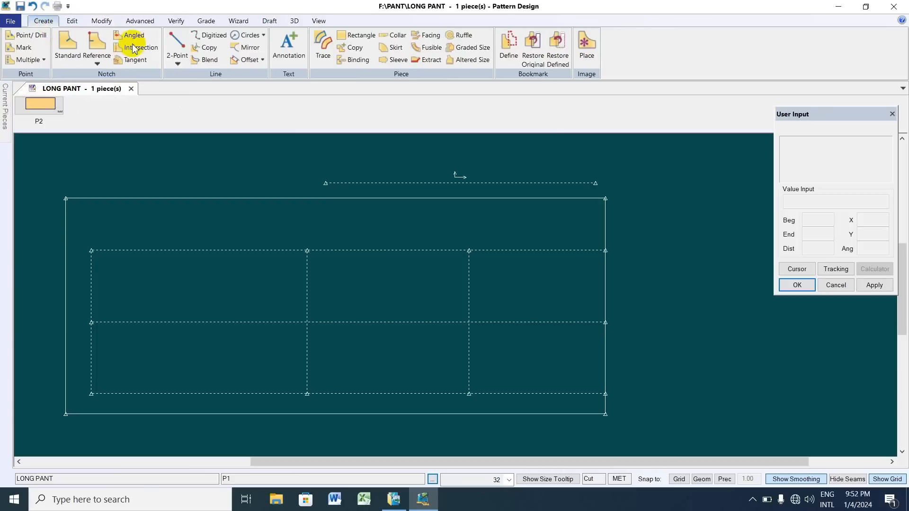
click(182, 43)
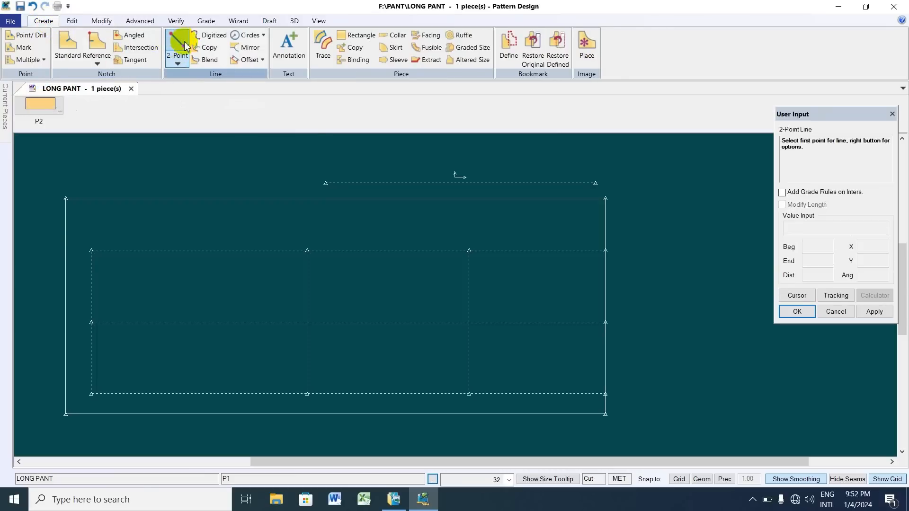
click(470, 249)
scroll(516, 216, up, 1)
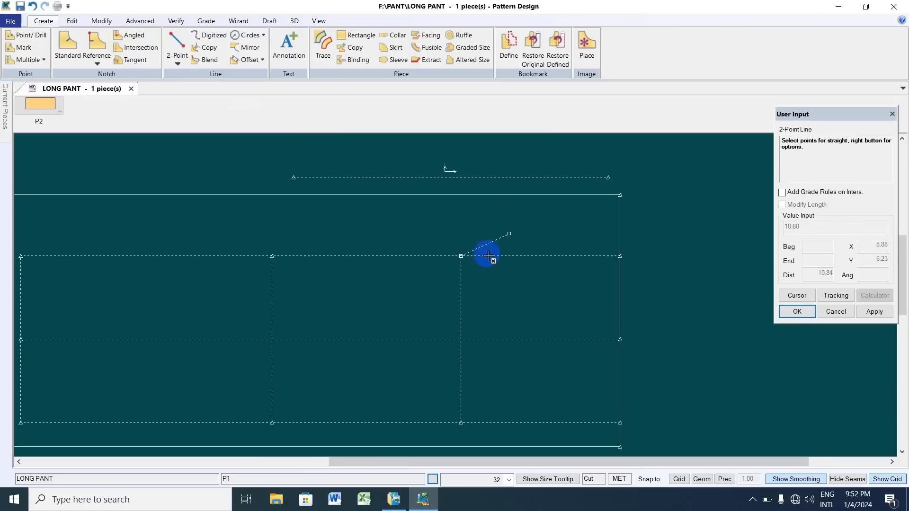
scroll(469, 260, down, 1)
scroll(456, 231, up, 1)
scroll(456, 229, down, 1)
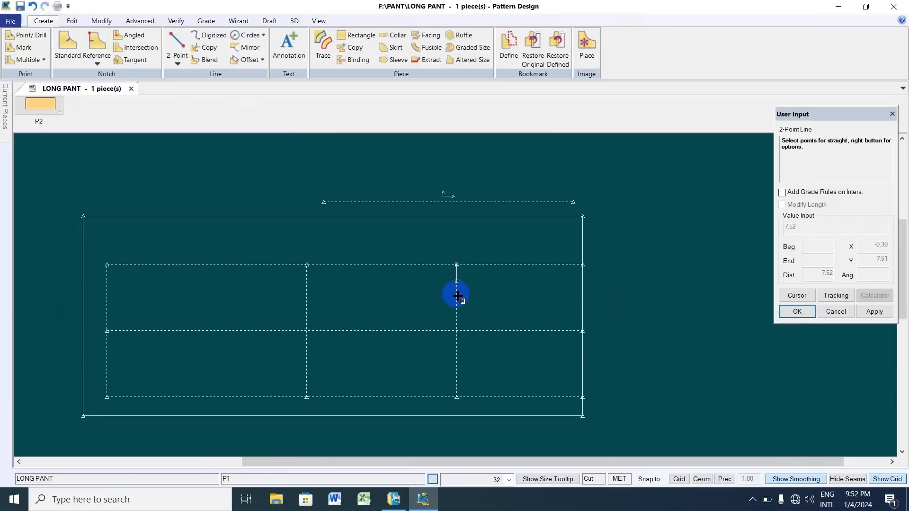
scroll(458, 265, up, 4)
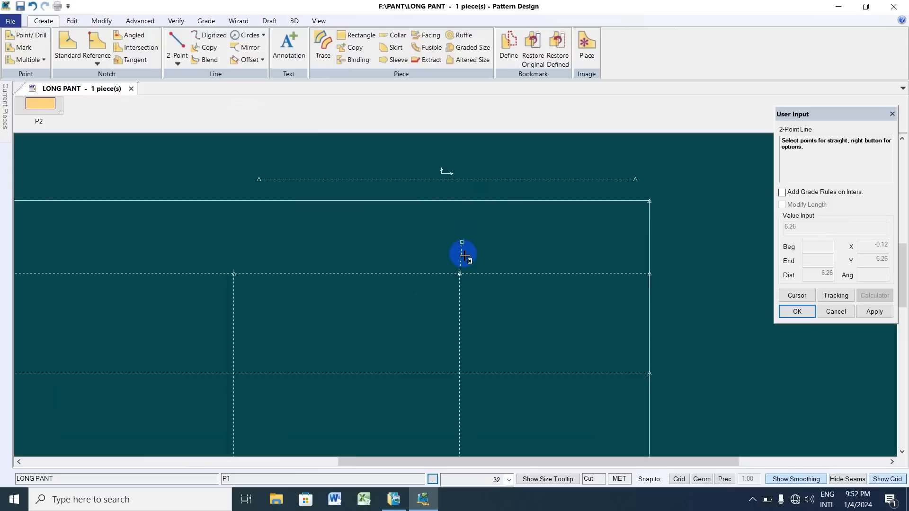
scroll(463, 246, up, 1)
scroll(455, 243, down, 2)
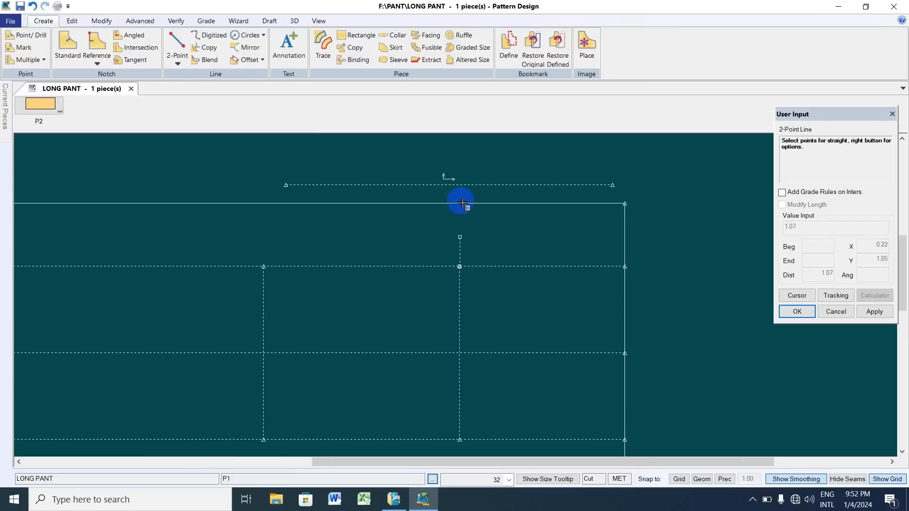
scroll(458, 244, down, 1)
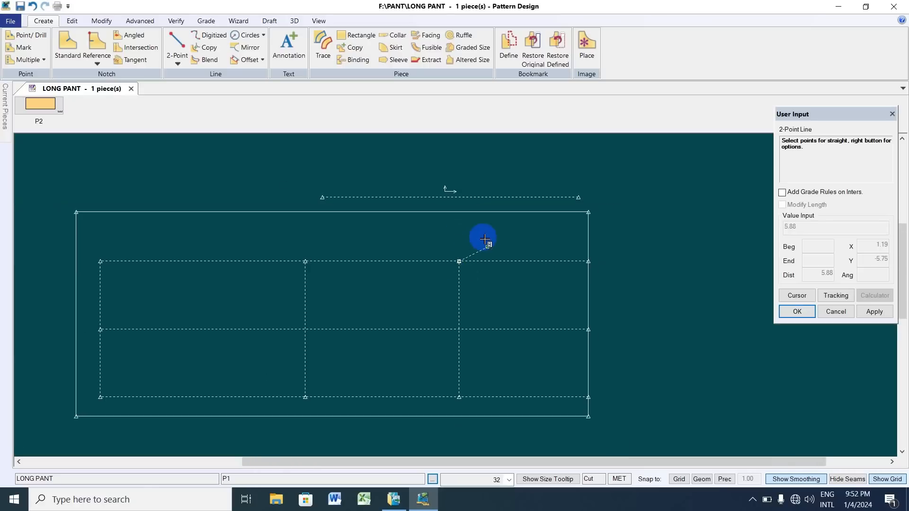
scroll(460, 237, up, 1)
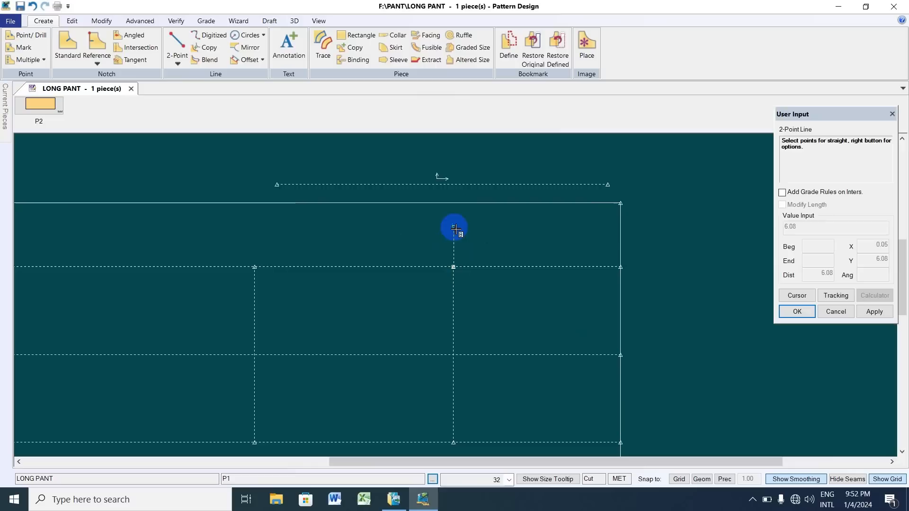
right_click(456, 225)
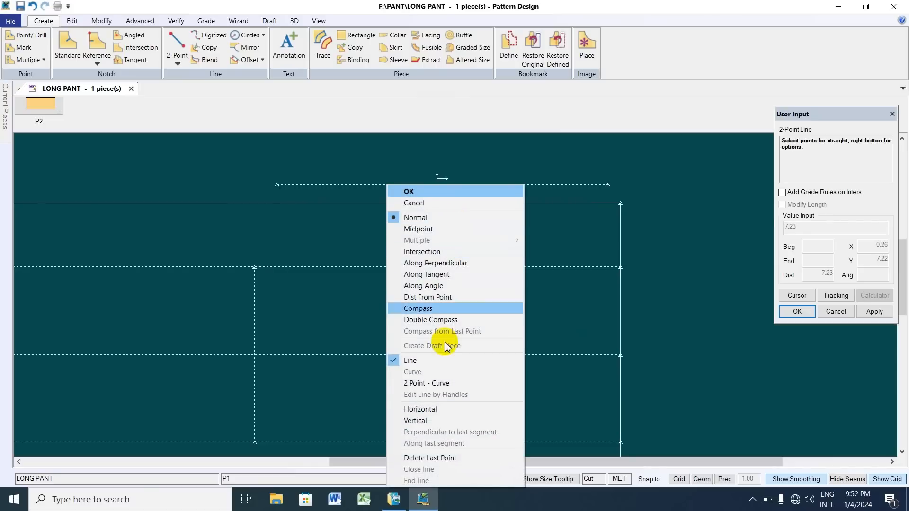
click(422, 421)
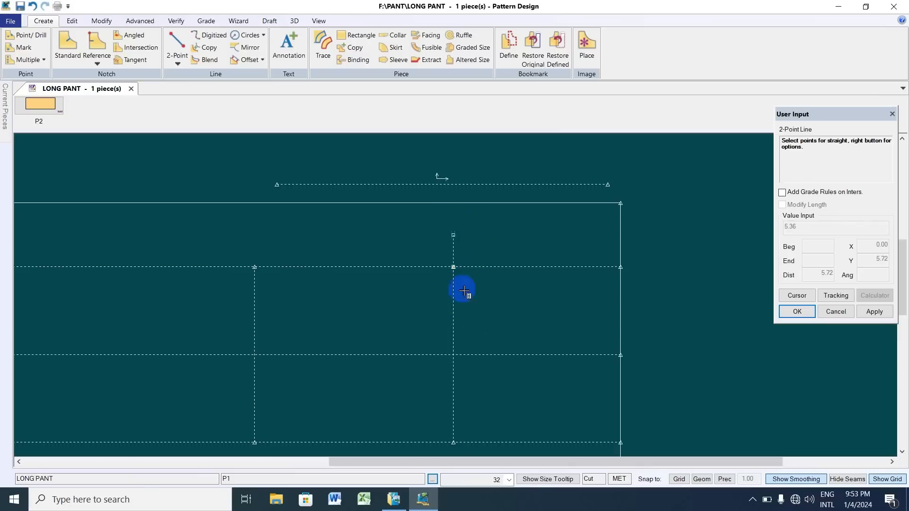
right_click(472, 228)
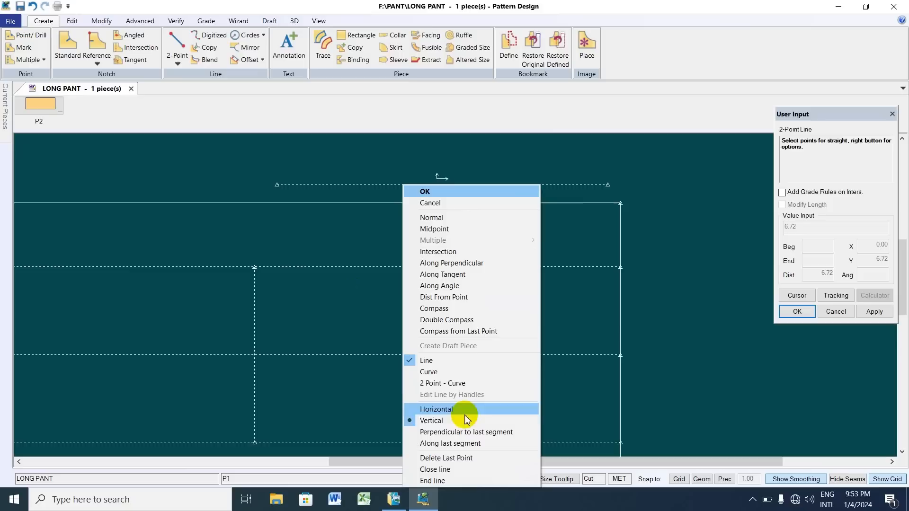
click(449, 410)
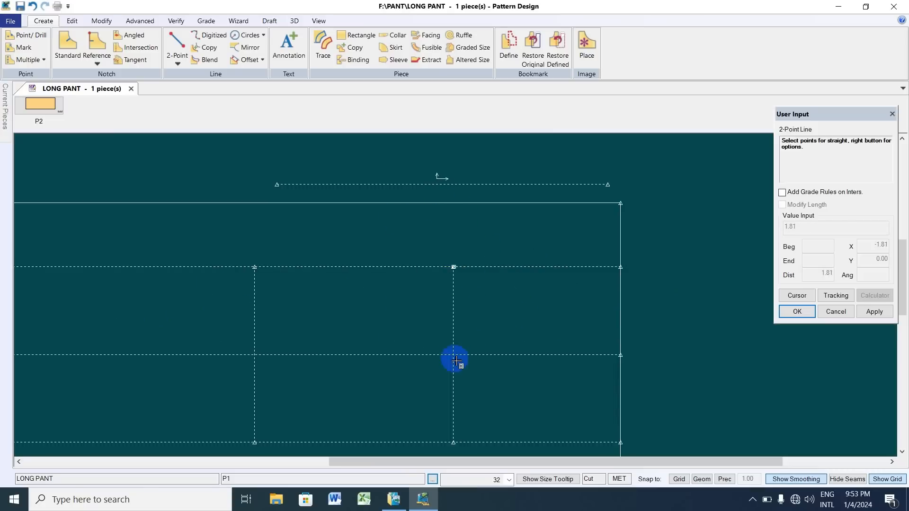
right_click(498, 378)
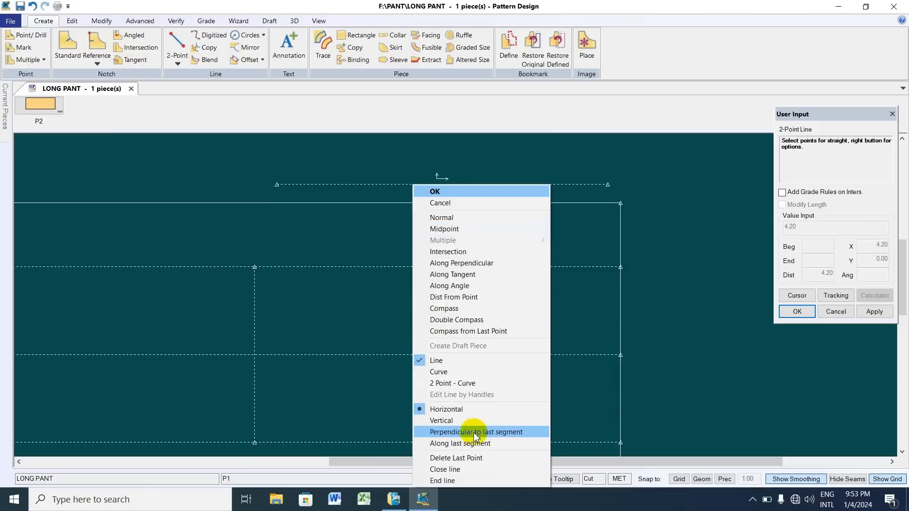
click(467, 420)
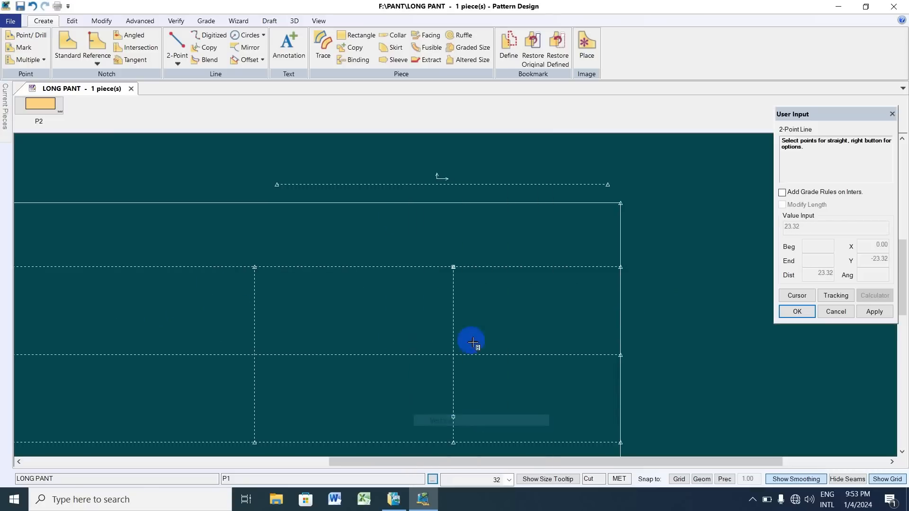
click(468, 229)
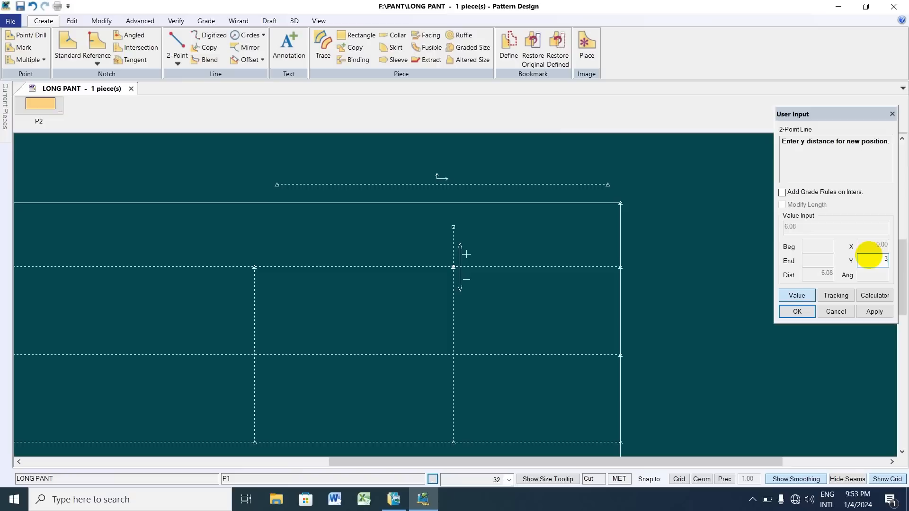
key(Return)
scroll(448, 212, up, 2)
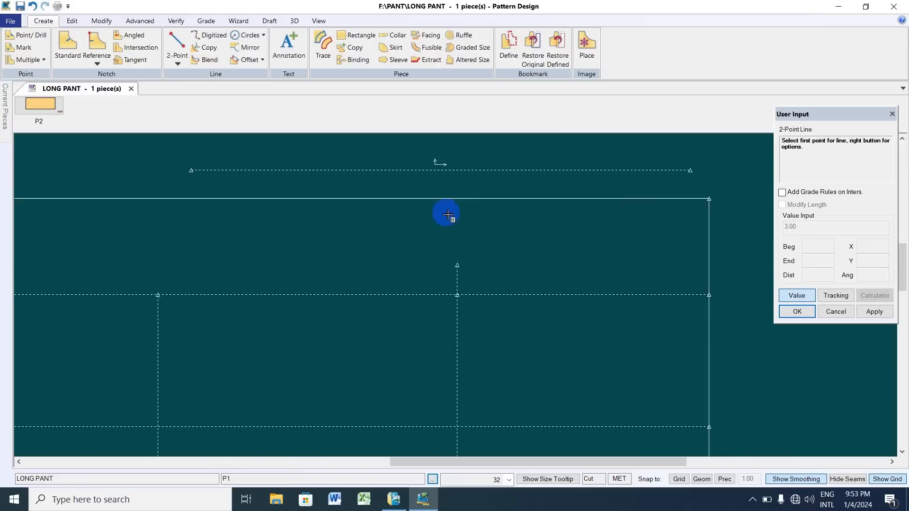
scroll(473, 284, down, 2)
scroll(464, 297, up, 1)
scroll(463, 289, up, 1)
scroll(459, 265, down, 3)
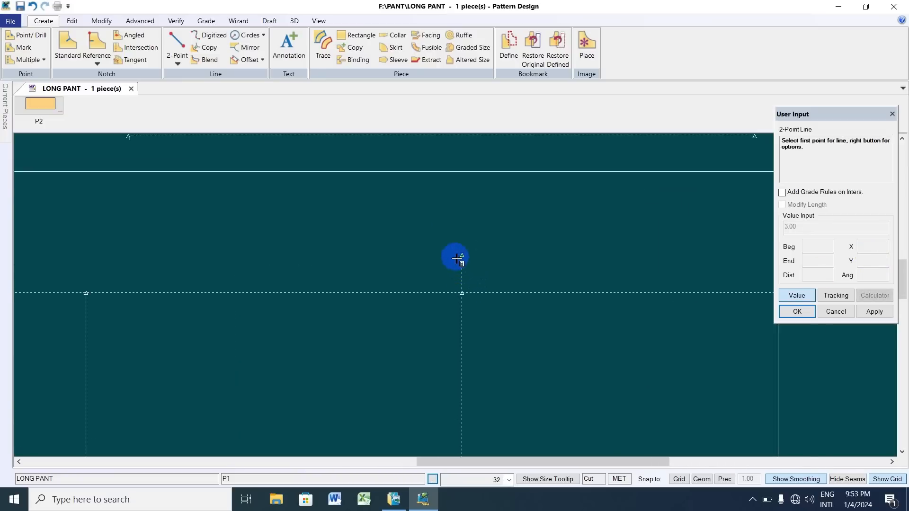
scroll(503, 232, down, 2)
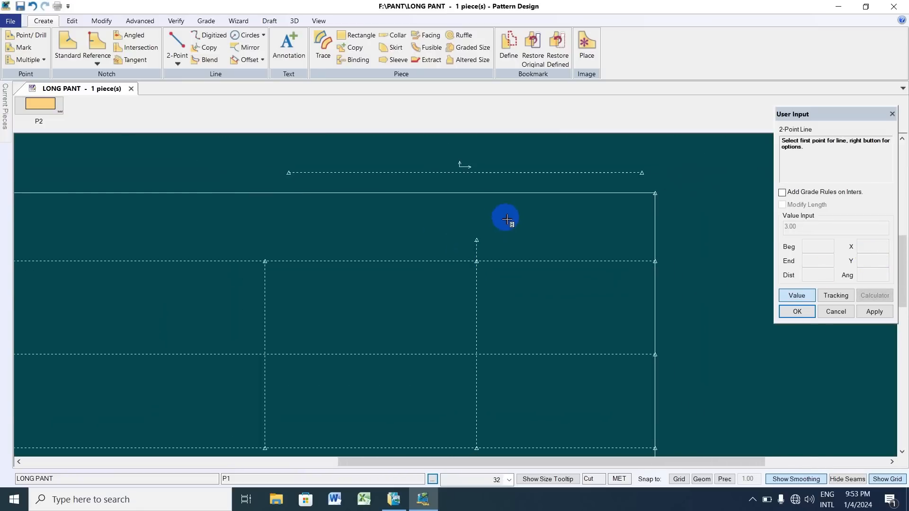
scroll(479, 256, up, 1)
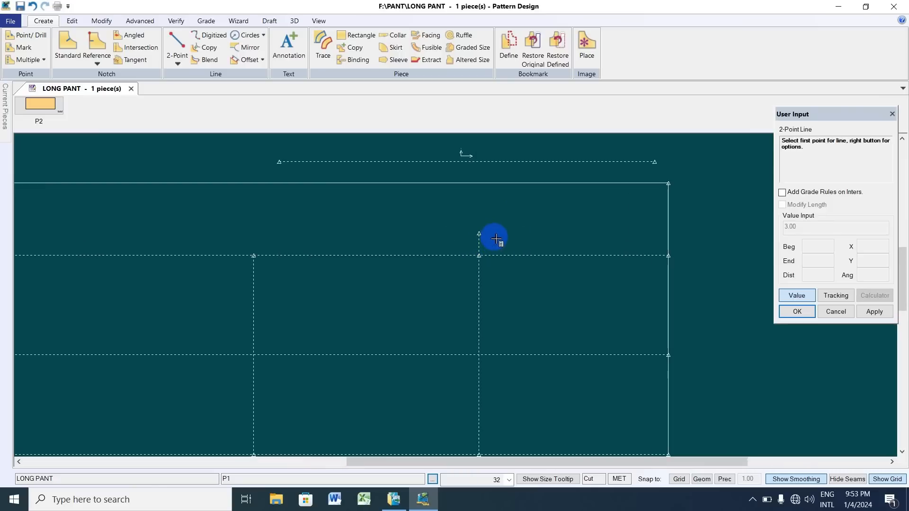
scroll(492, 239, down, 2)
scroll(493, 228, up, 2)
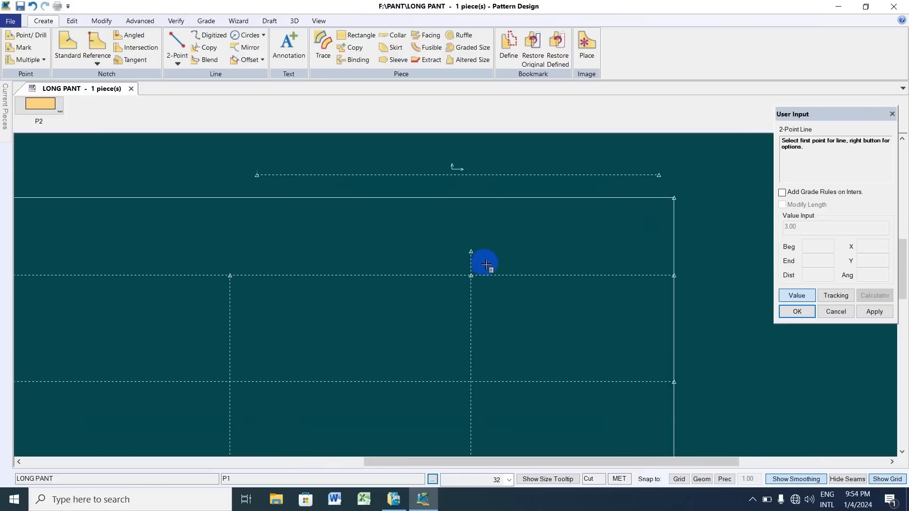
click(471, 218)
right_click(473, 216)
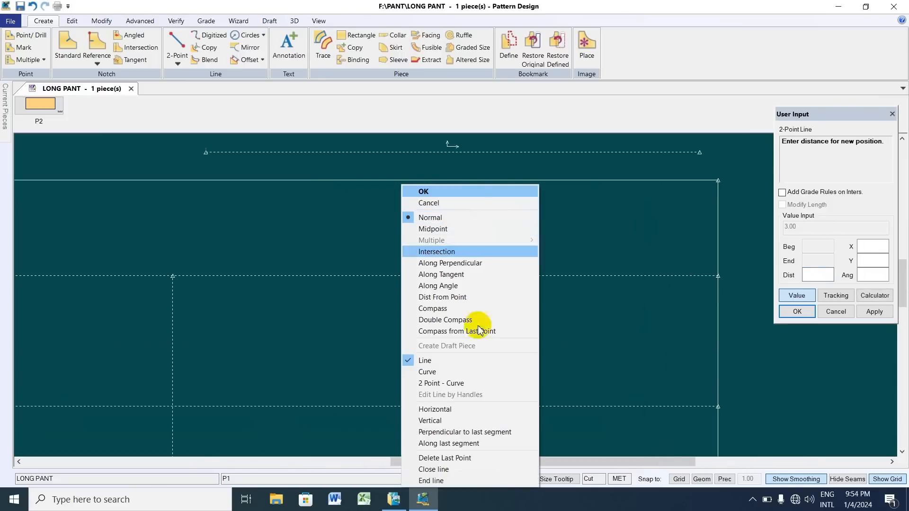
click(442, 408)
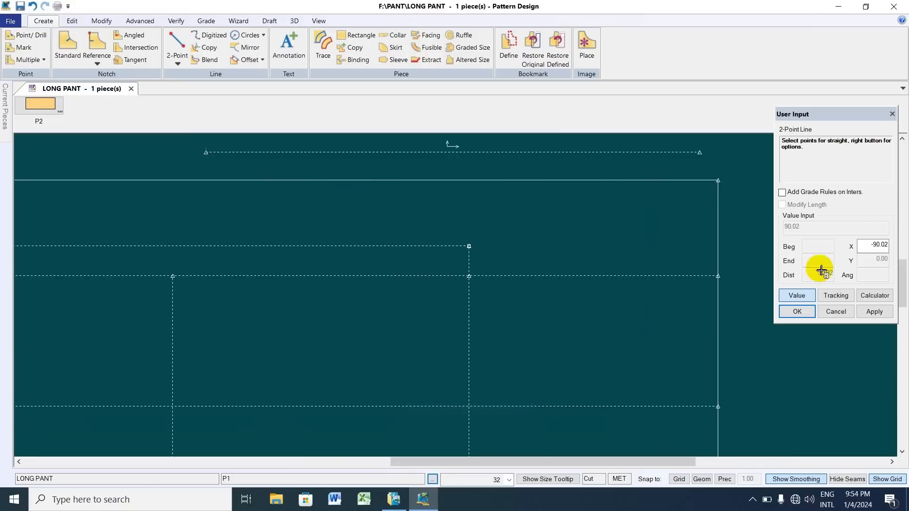
right_click(523, 239)
click(504, 204)
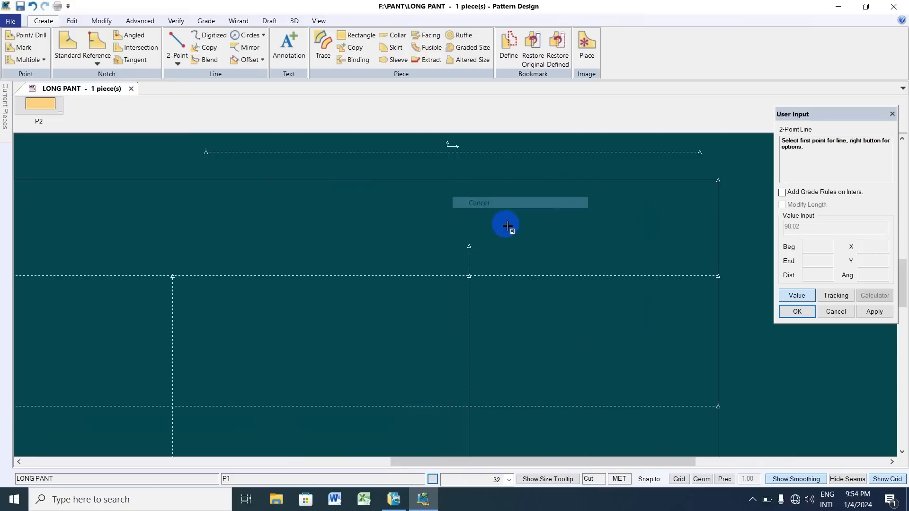
Draw another 2-Point line upward from the upper end of the 3-long line, with a Y distance of 5, and end the command
click(474, 247)
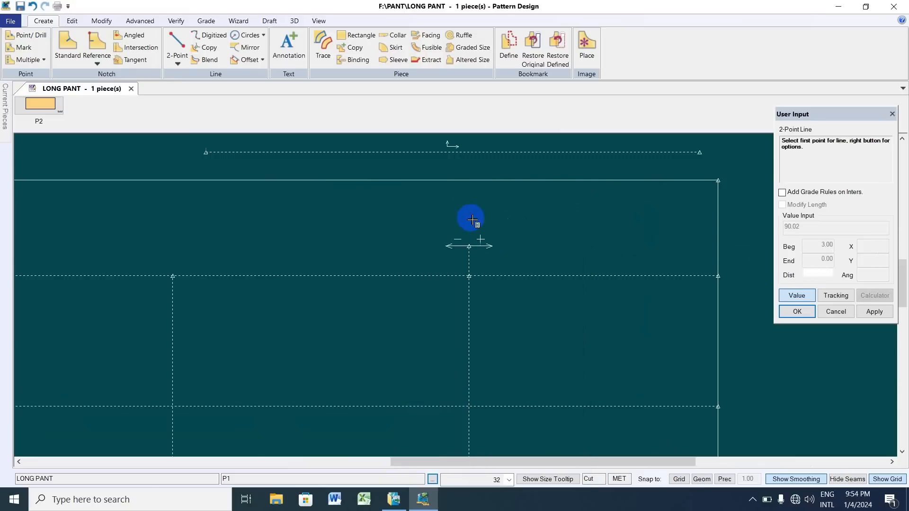
click(882, 263)
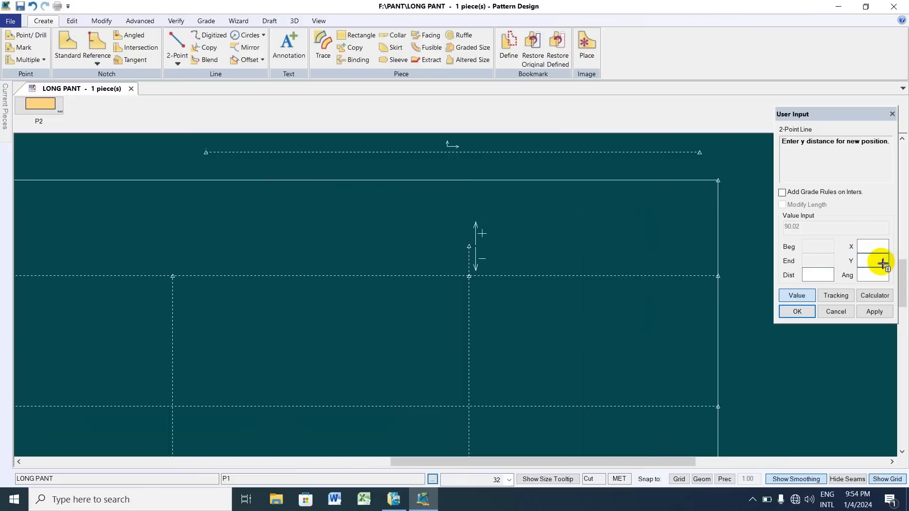
text(5)
key(Return)
scroll(458, 284, down, 2)
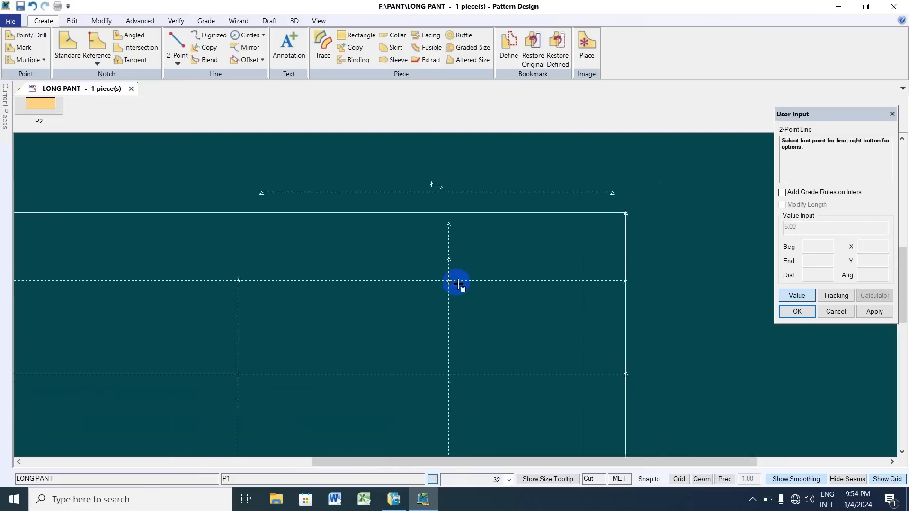
scroll(548, 246, down, 4)
scroll(473, 308, up, 3)
scroll(504, 308, down, 3)
scroll(492, 249, up, 3)
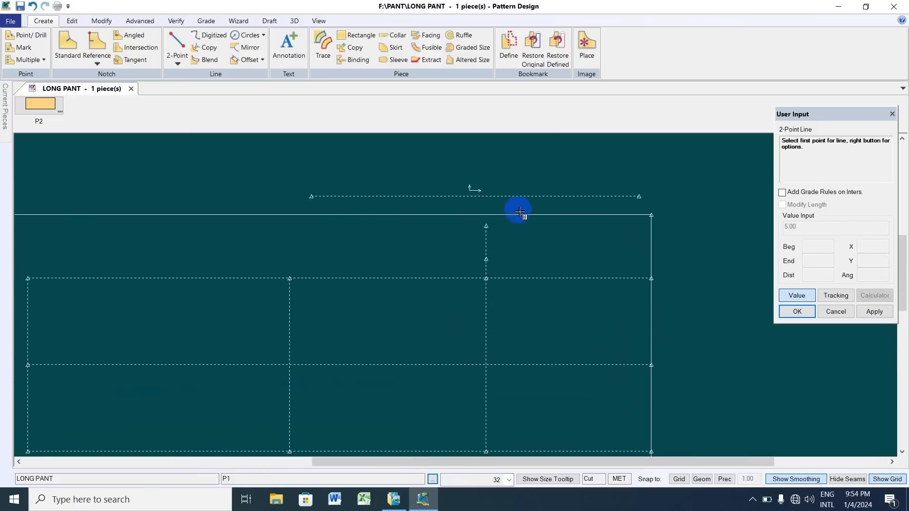
scroll(450, 284, down, 2)
scroll(513, 253, up, 3)
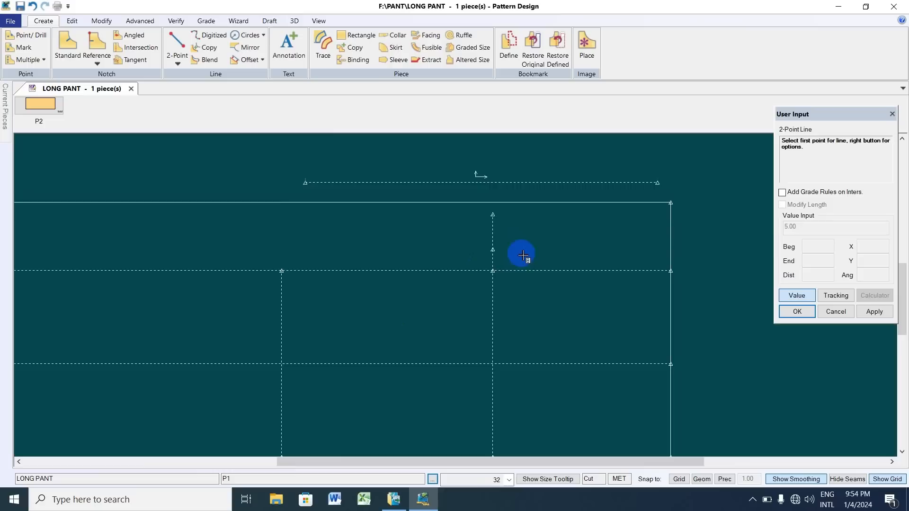
scroll(498, 245, up, 4)
scroll(444, 256, down, 2)
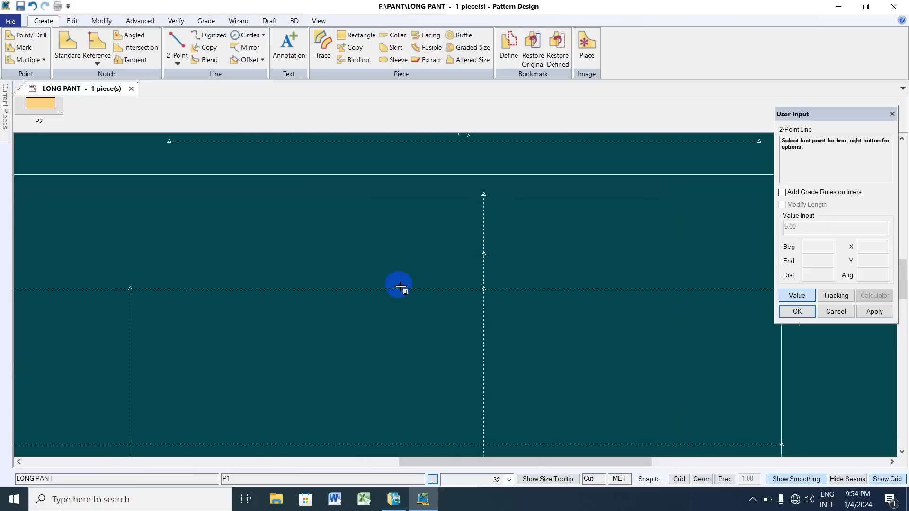
scroll(492, 260, up, 3)
scroll(466, 273, up, 4)
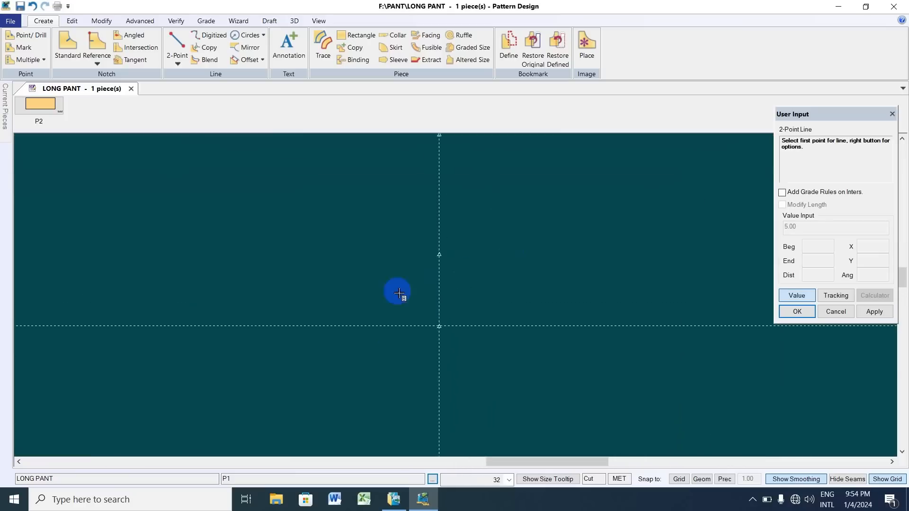
right_click(470, 243)
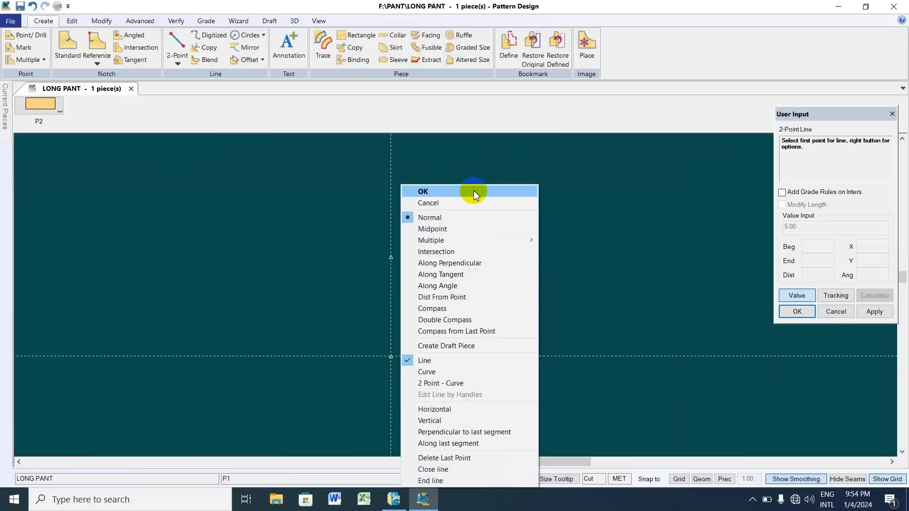
click(474, 190)
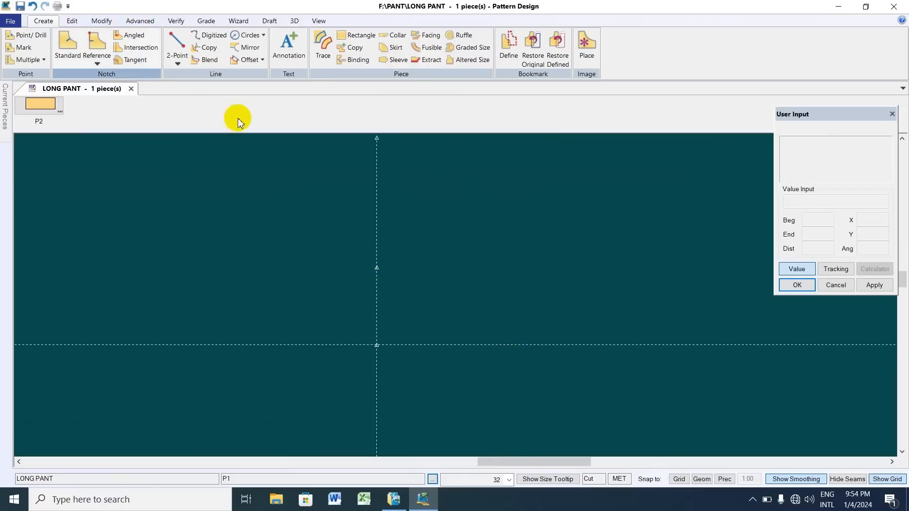
Offset the 3-long vertical crotch line evenly by 3 towards the piece's right edge, and end Offset Even
scroll(403, 283, down, 2)
scroll(430, 263, down, 3)
middle_drag(430, 263, 379, 287)
scroll(440, 271, down, 1)
scroll(386, 292, up, 3)
scroll(379, 286, up, 1)
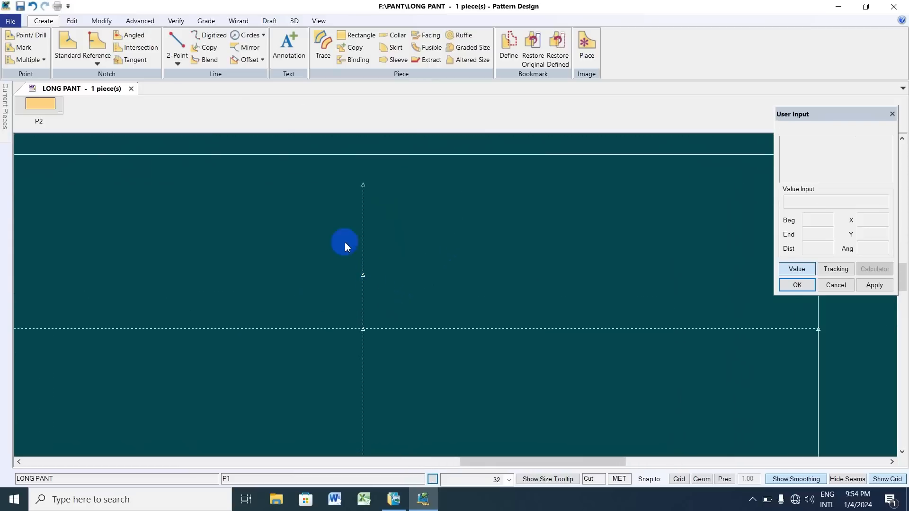
click(244, 59)
right_click(365, 301)
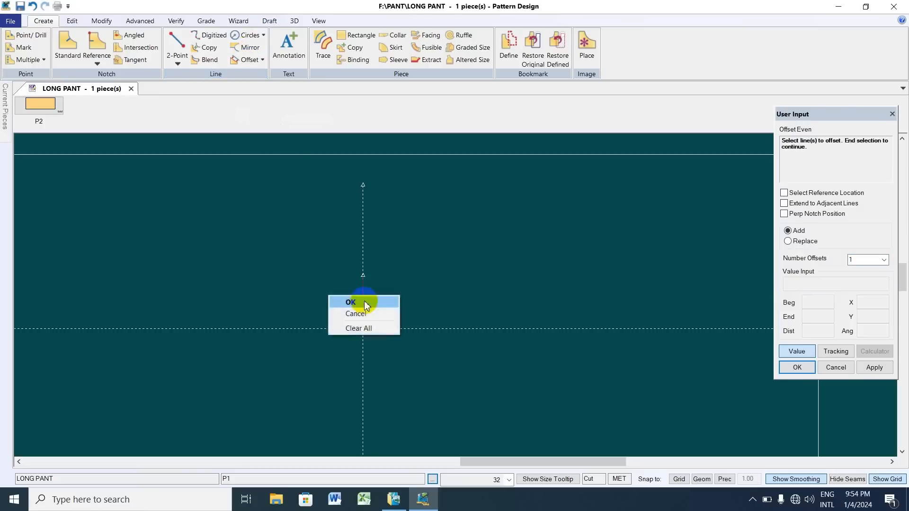
click(363, 305)
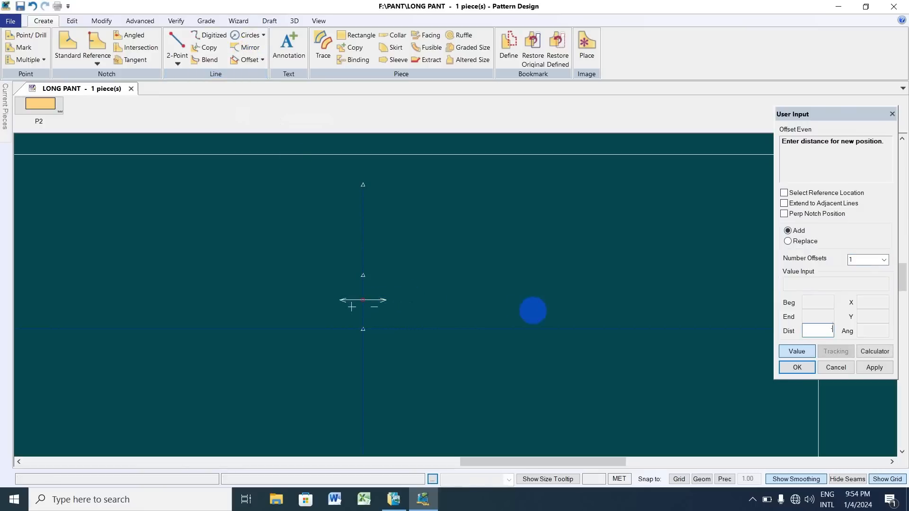
key(Return)
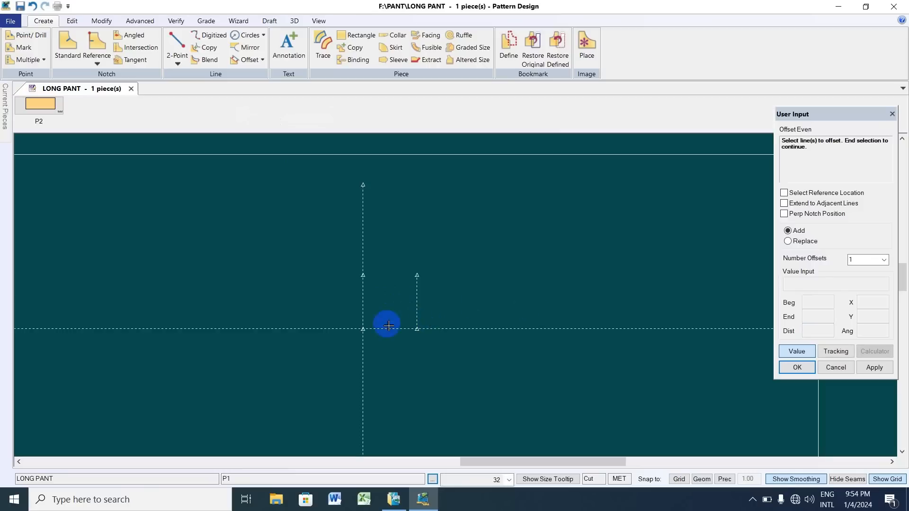
right_click(403, 249)
click(405, 250)
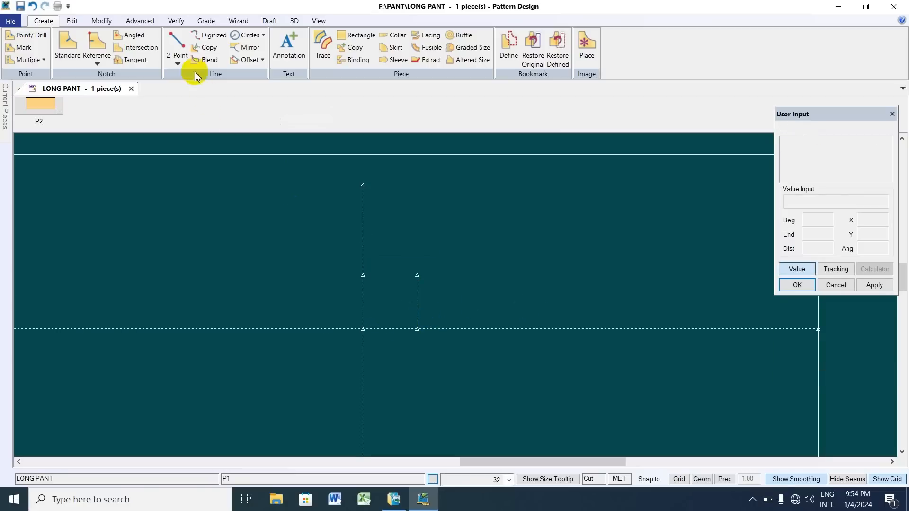
Draw a 2-Point line joining the upper ends of the 3-long crotch line and its offset copy, and end the command
click(176, 42)
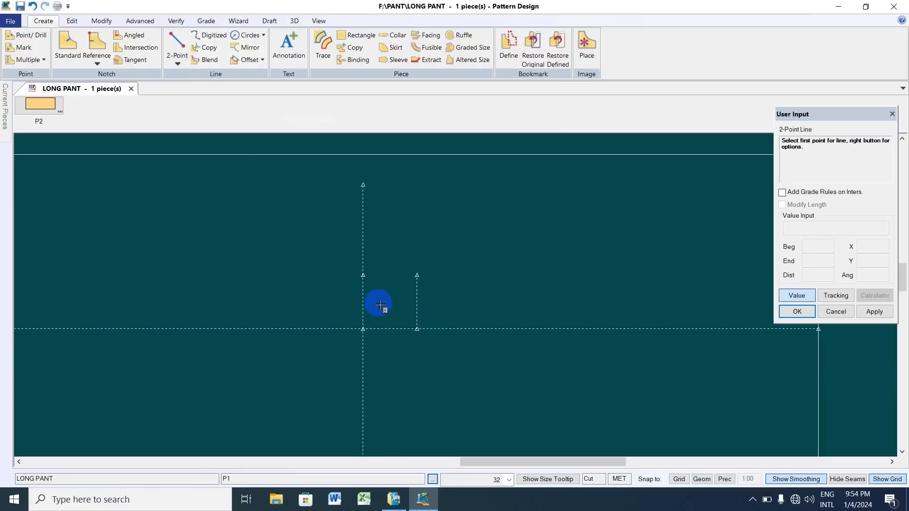
click(363, 272)
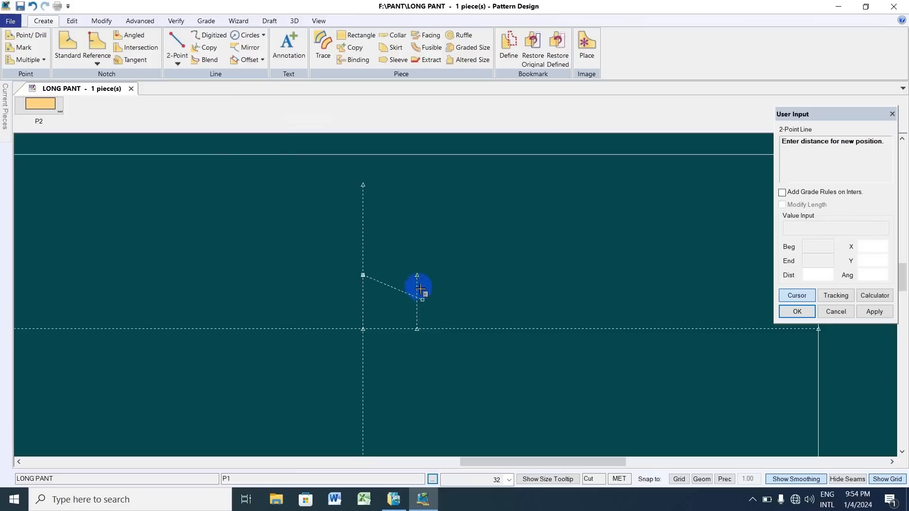
click(418, 271)
right_click(478, 192)
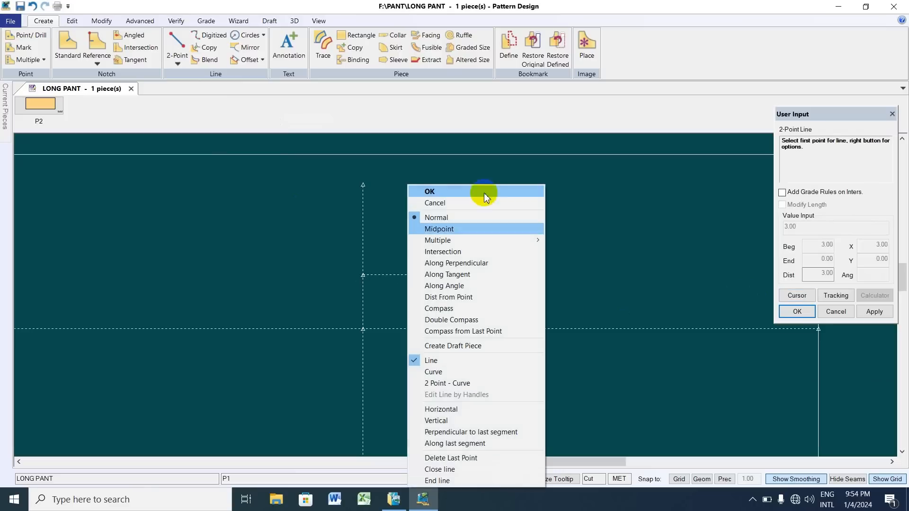
click(472, 190)
scroll(390, 306, up, 1)
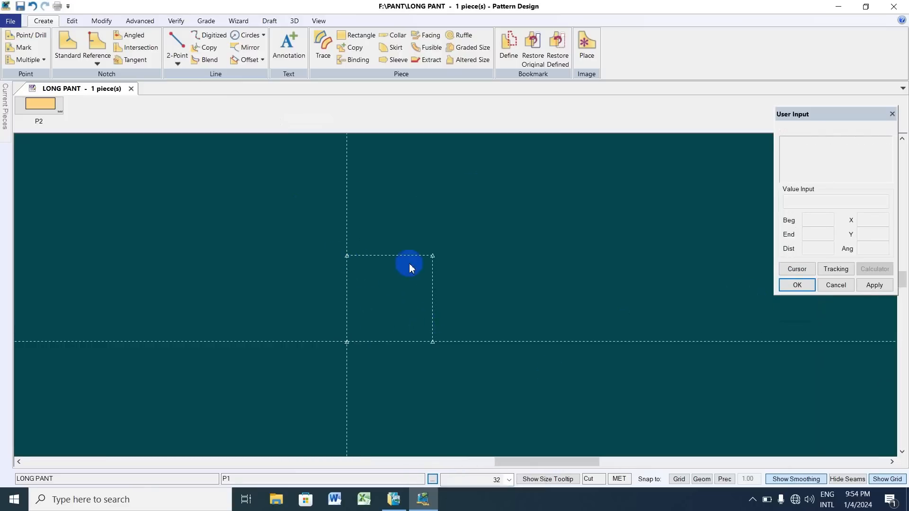
Draw a diagonal 2-Point line from the small square's upper right corner to its lower left corner, and end the command
click(180, 64)
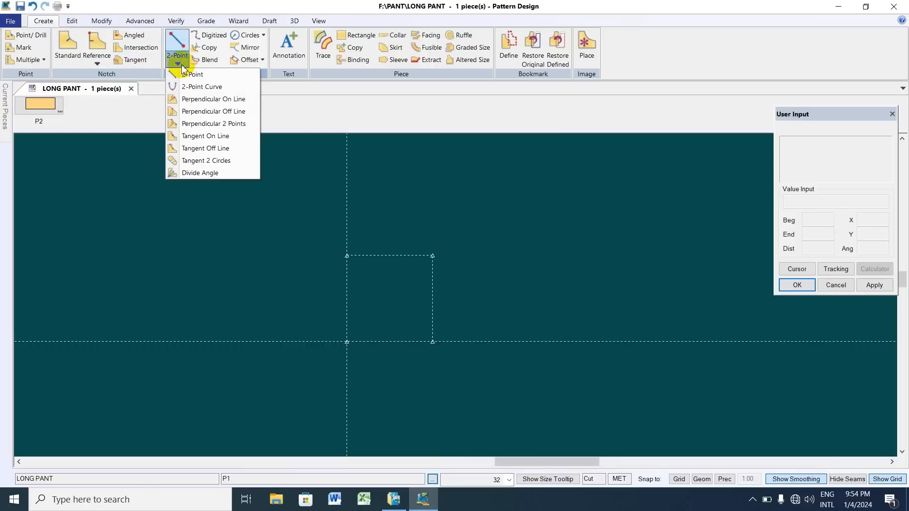
click(175, 38)
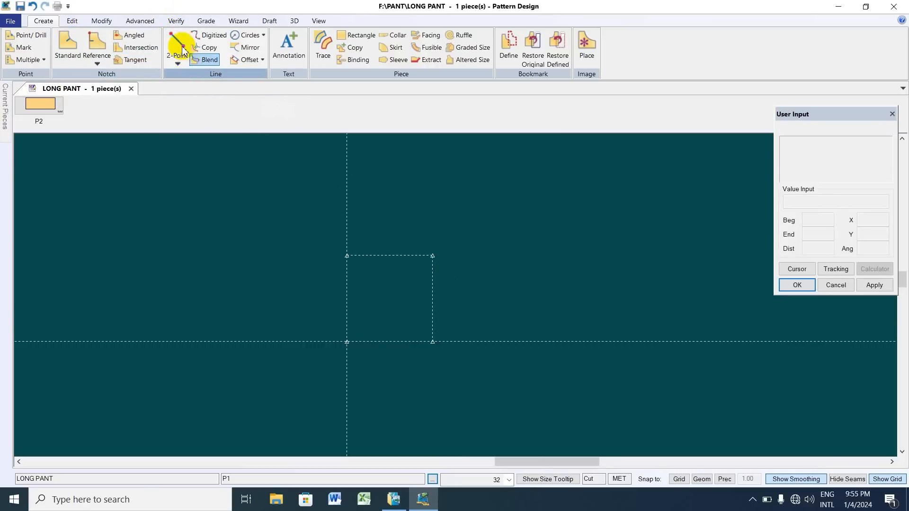
click(179, 42)
click(432, 256)
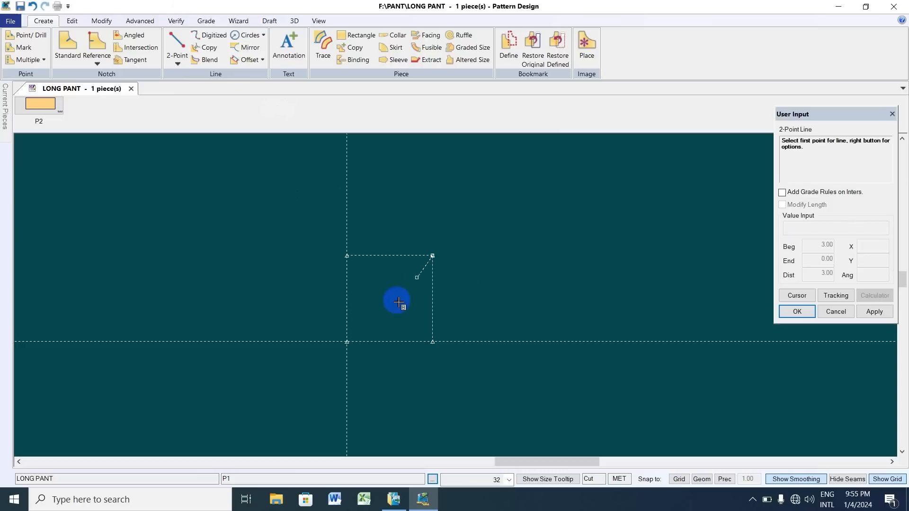
click(353, 341)
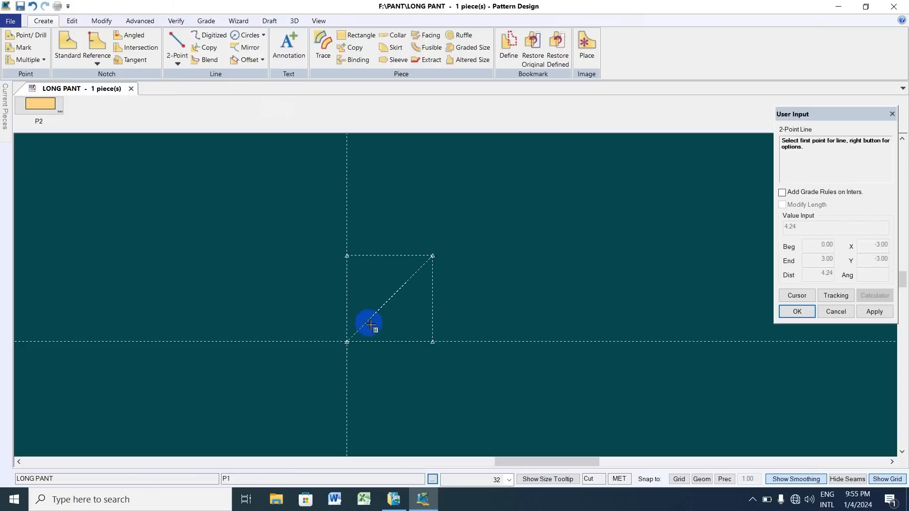
right_click(508, 229)
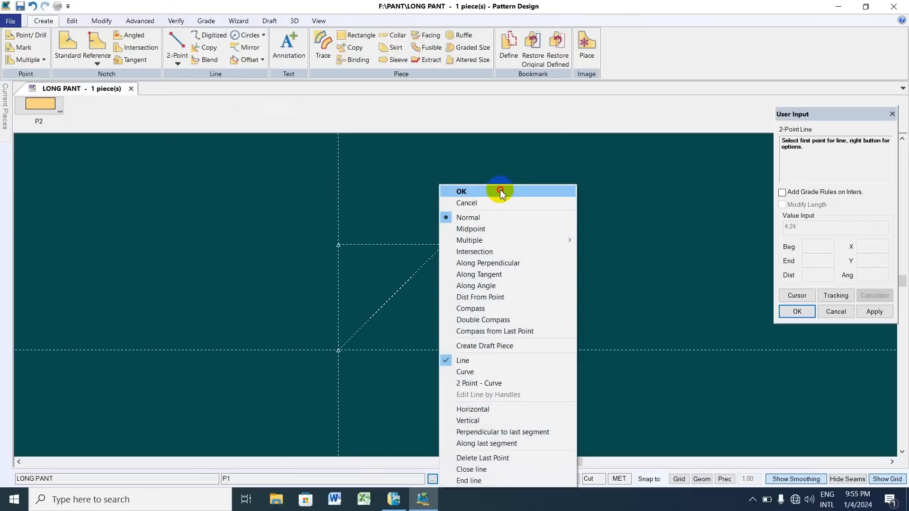
click(498, 191)
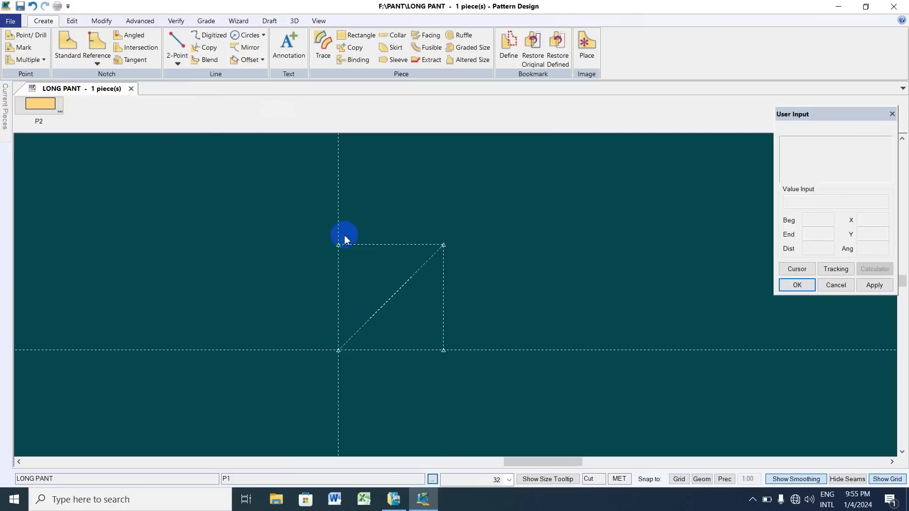
Add 2 evenly spaced drill points along the square's diagonal, with no points on its ends, and end Add Points Line
click(44, 60)
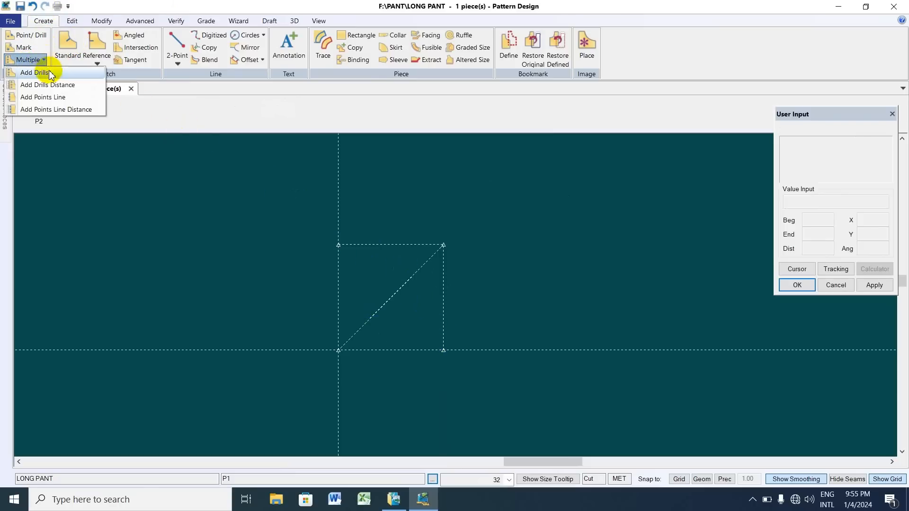
click(52, 101)
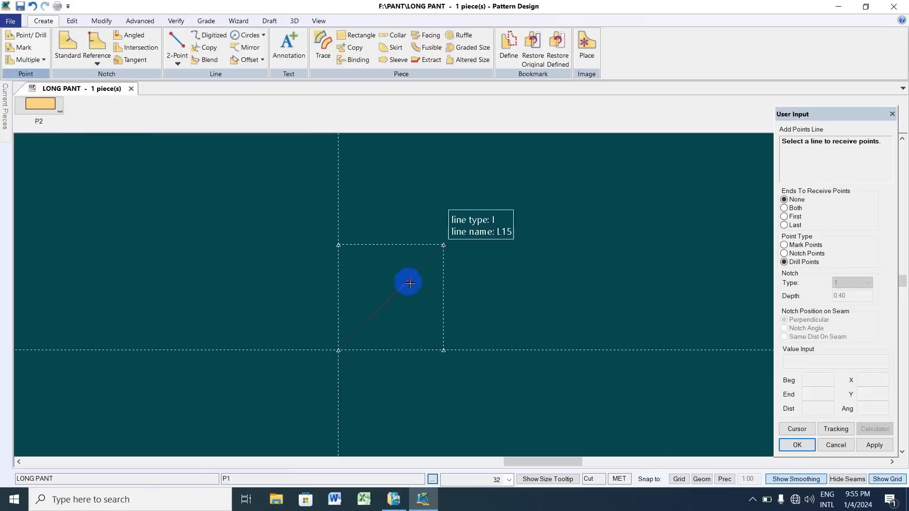
click(410, 284)
click(407, 284)
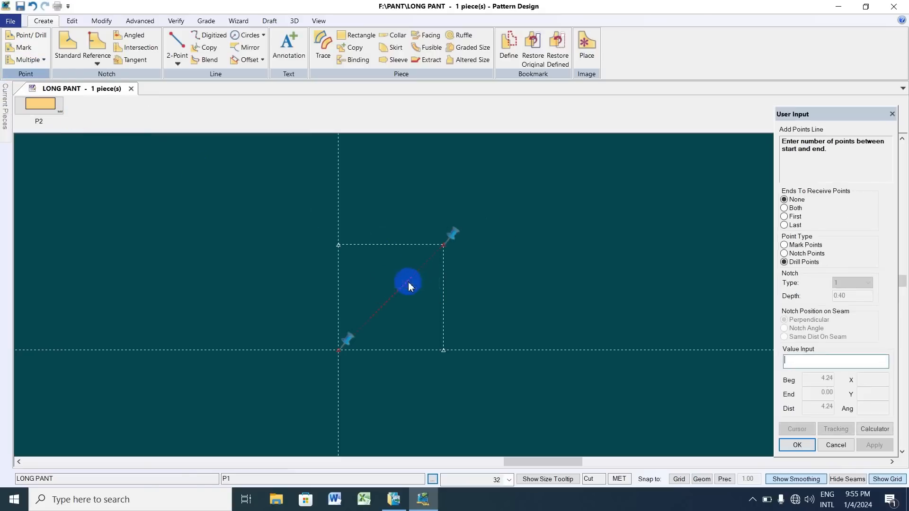
click(823, 362)
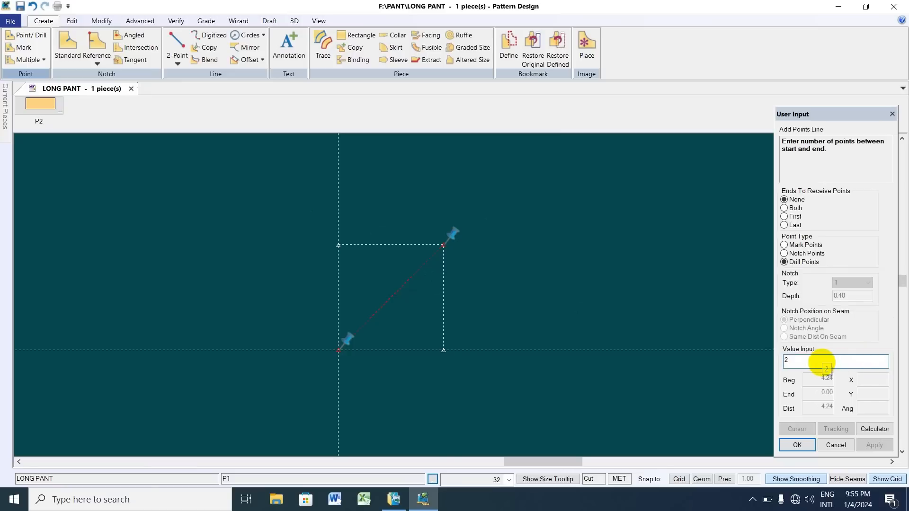
key(Return)
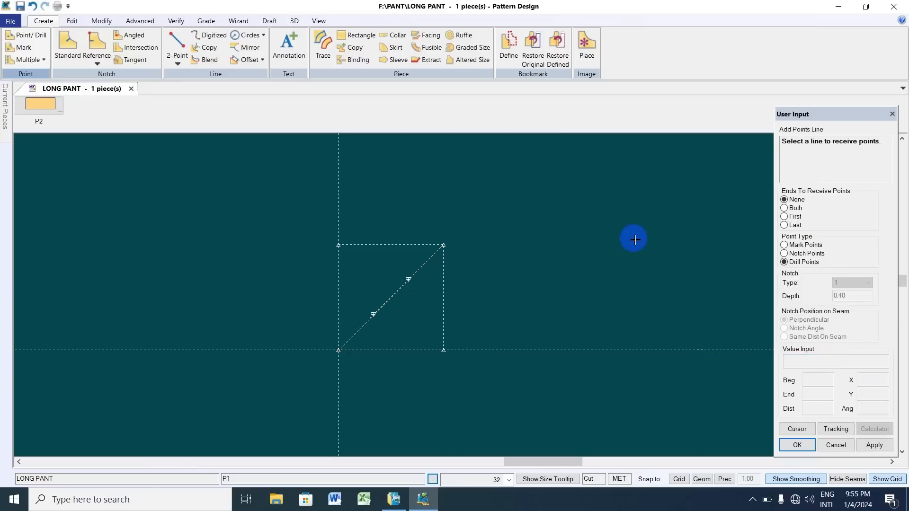
scroll(379, 306, up, 2)
scroll(399, 319, up, 1)
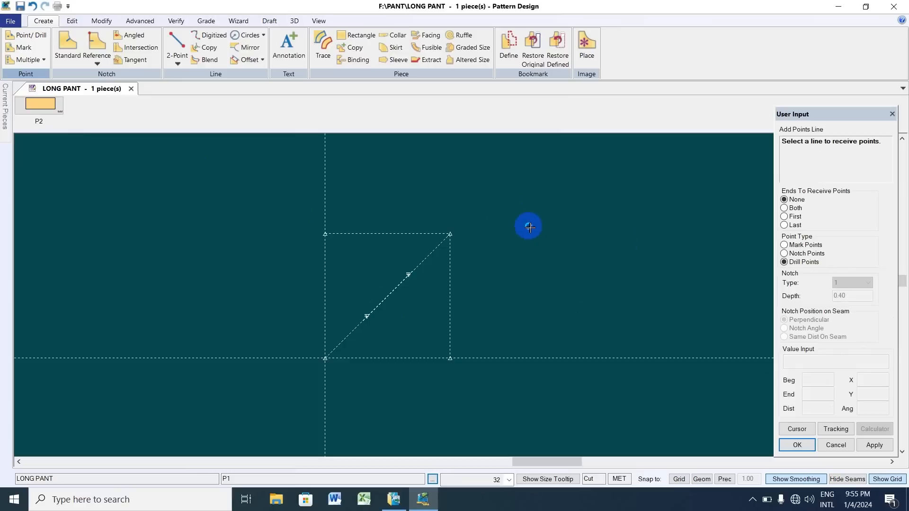
right_click(529, 226)
click(528, 226)
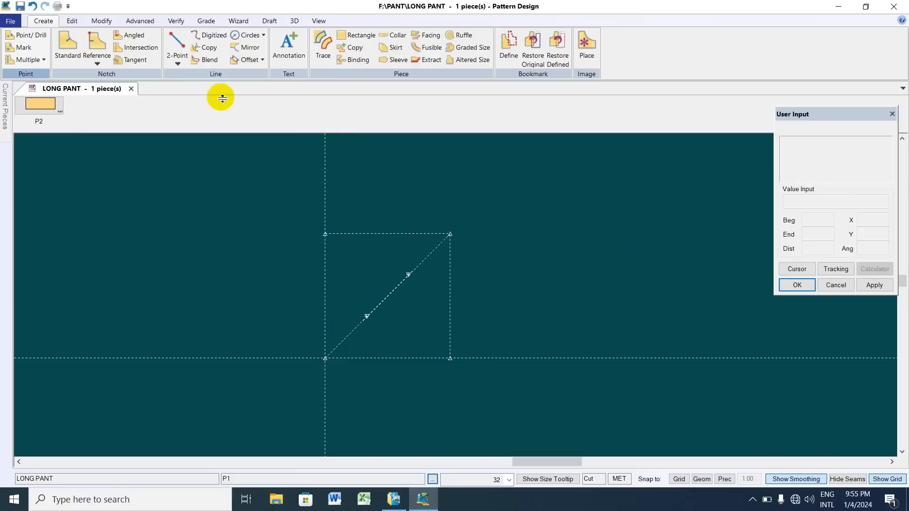
Set the ends of a 2-Point Curve at the small square's upper left and lower right corners
click(176, 61)
click(194, 87)
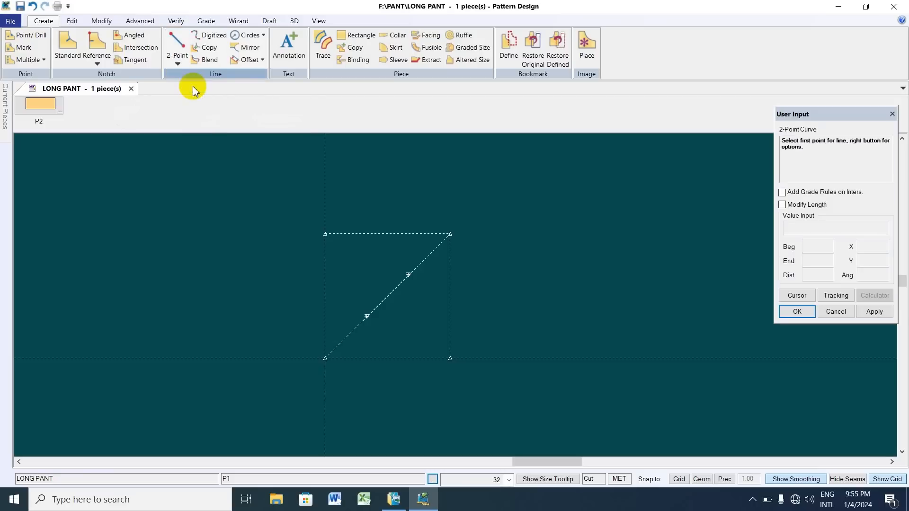
click(324, 236)
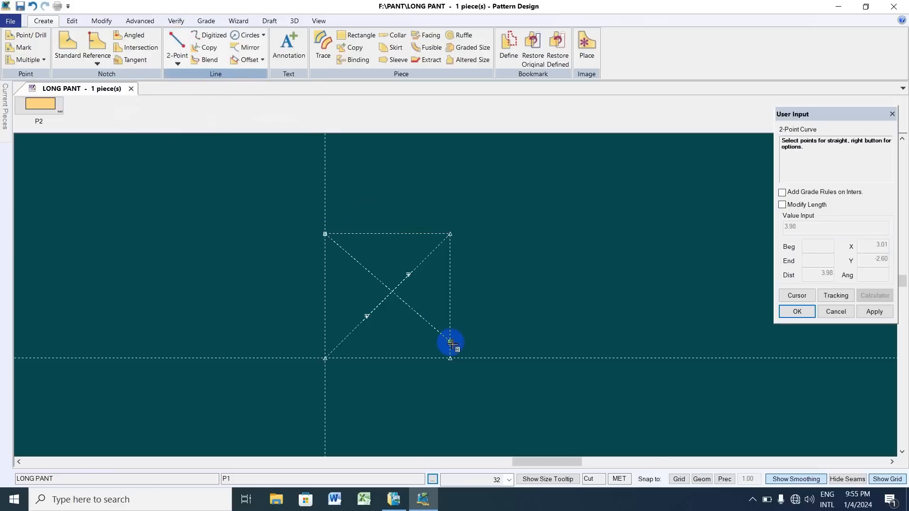
click(449, 364)
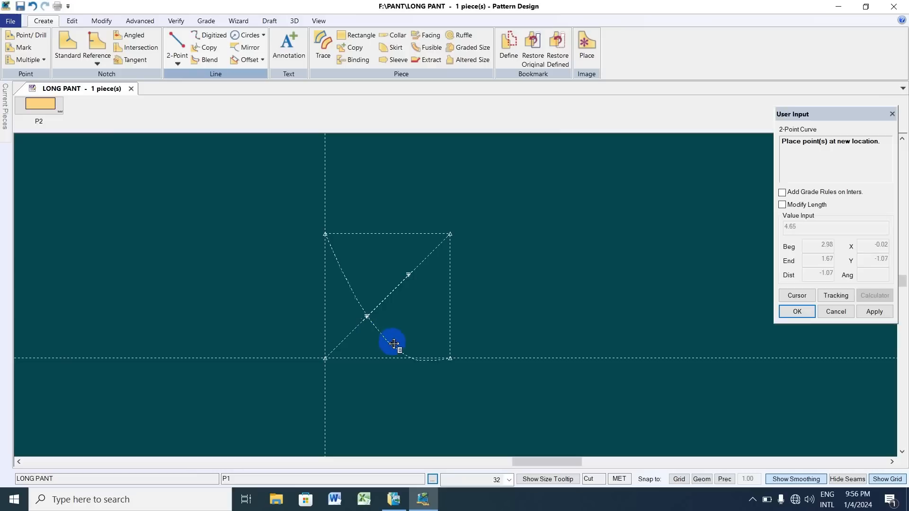
Turn on geometry snapping, bend the crotch curve through the diagonal's lower drill point, and end 2-Point Curve
click(700, 479)
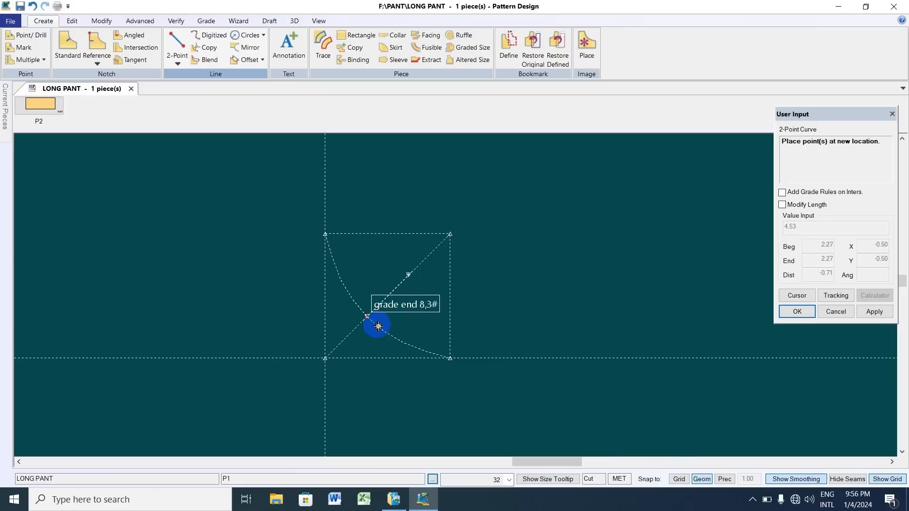
click(379, 326)
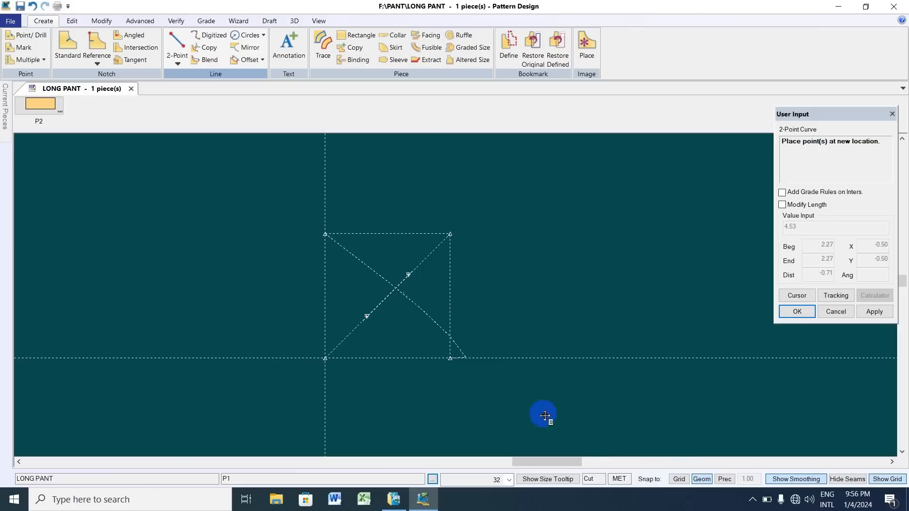
click(702, 480)
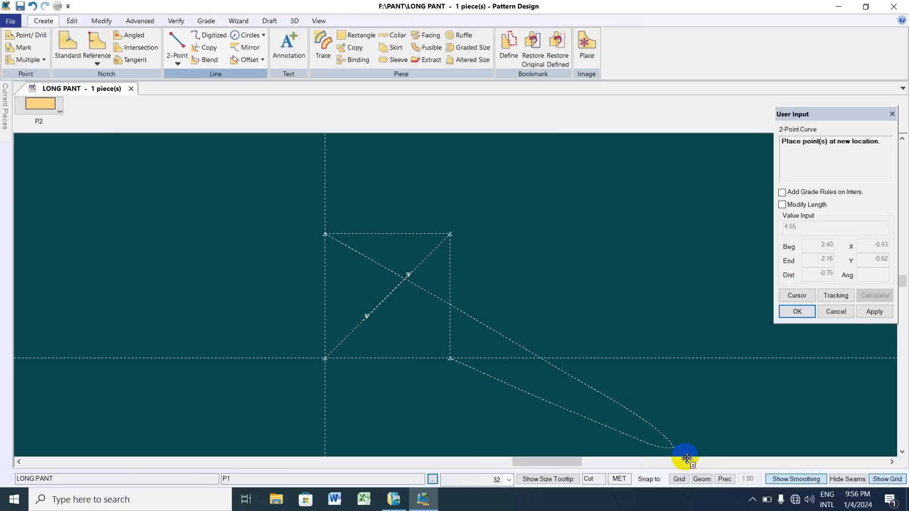
click(700, 478)
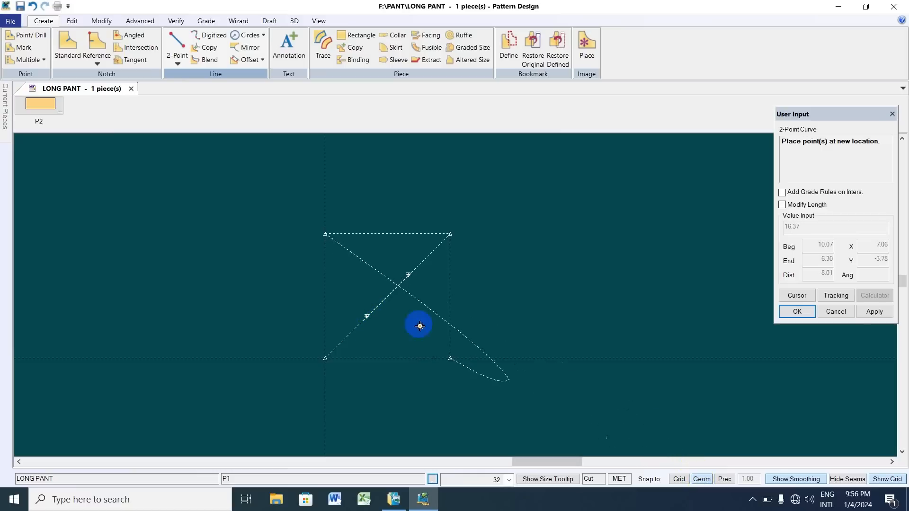
click(370, 328)
right_click(552, 213)
click(538, 191)
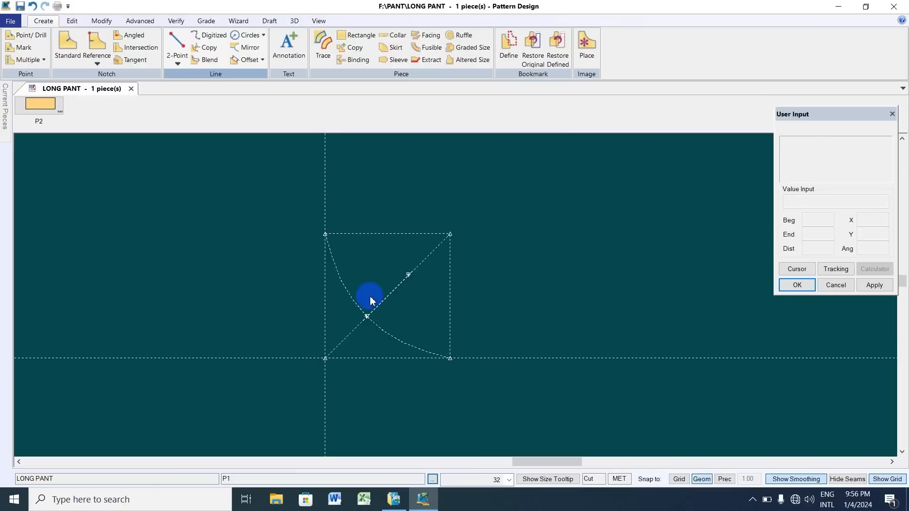
scroll(381, 280, down, 5)
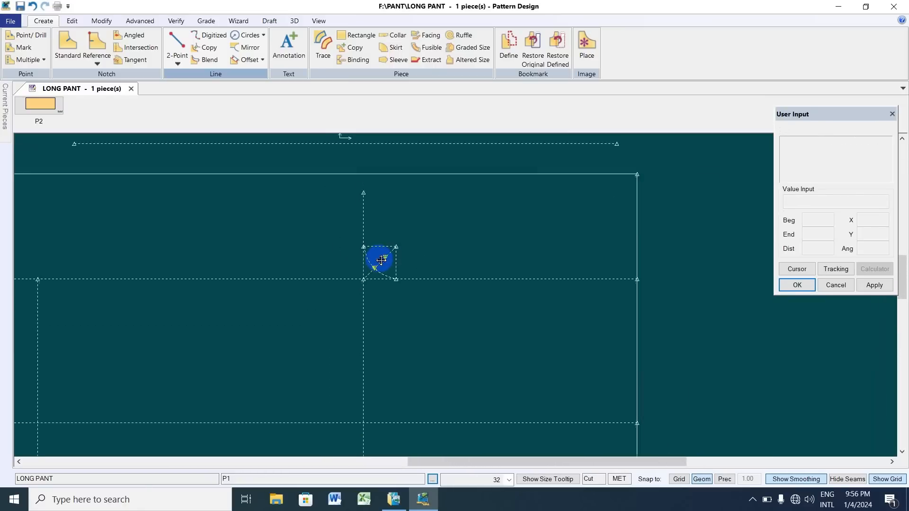
scroll(381, 260, down, 5)
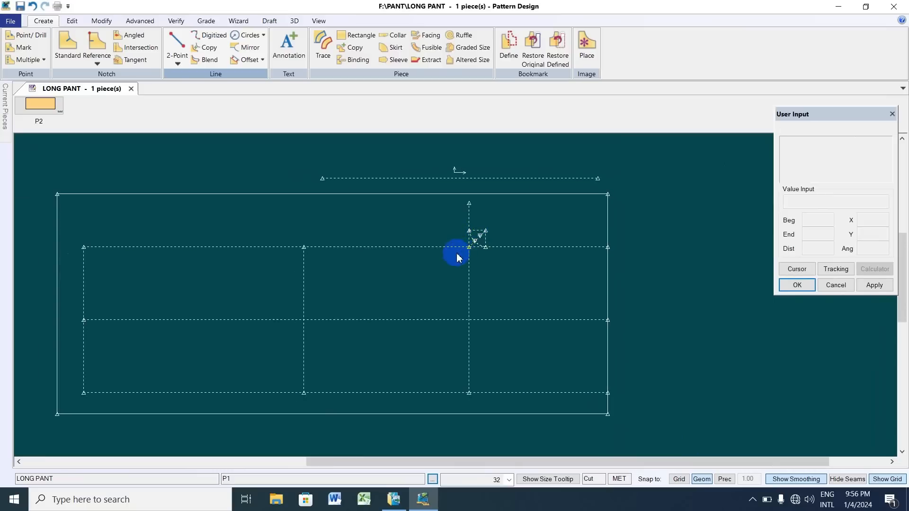
scroll(455, 257, up, 6)
scroll(470, 240, down, 6)
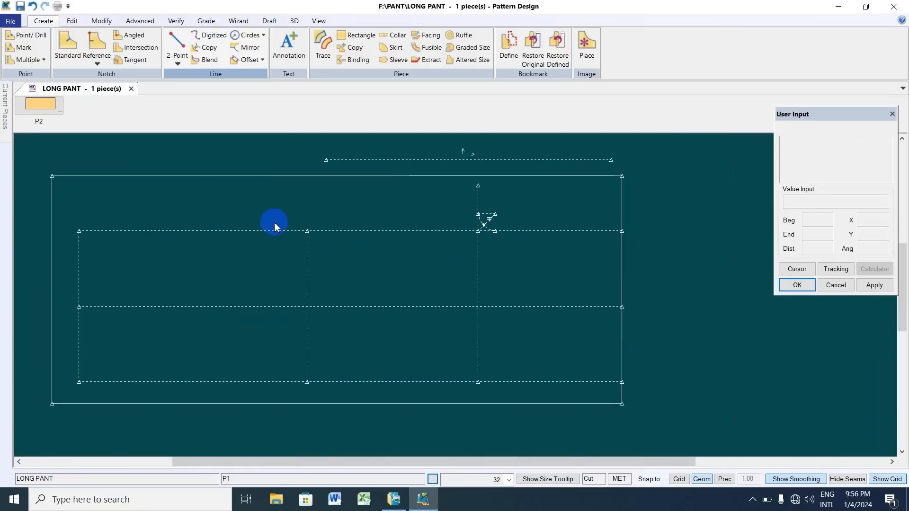
scroll(406, 252, up, 2)
scroll(445, 255, down, 2)
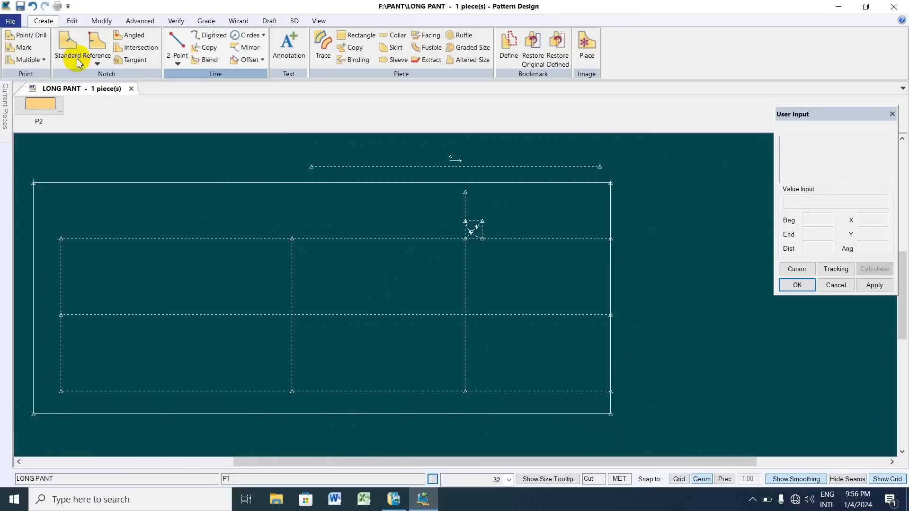
click(101, 21)
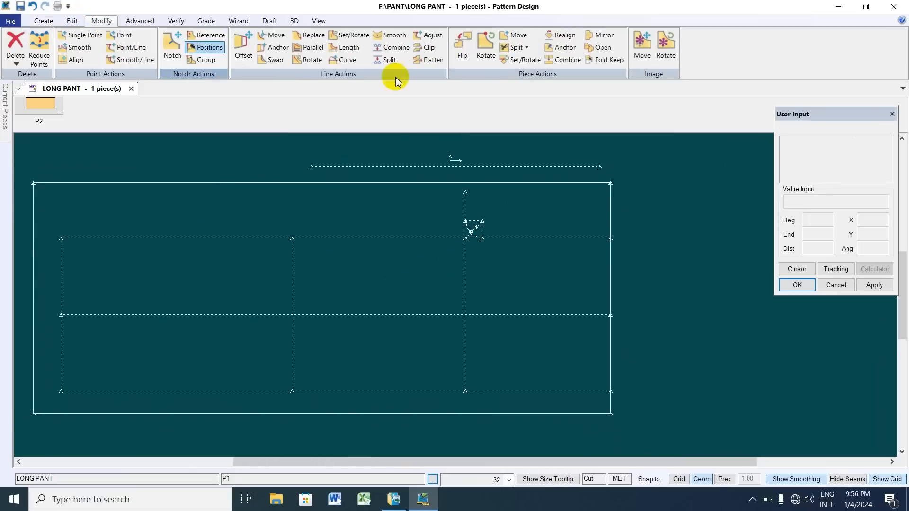
Clip the upper horizontal construction line at the vertical crotch line, keeping the portion on the small square's side
click(427, 47)
scroll(472, 242, up, 2)
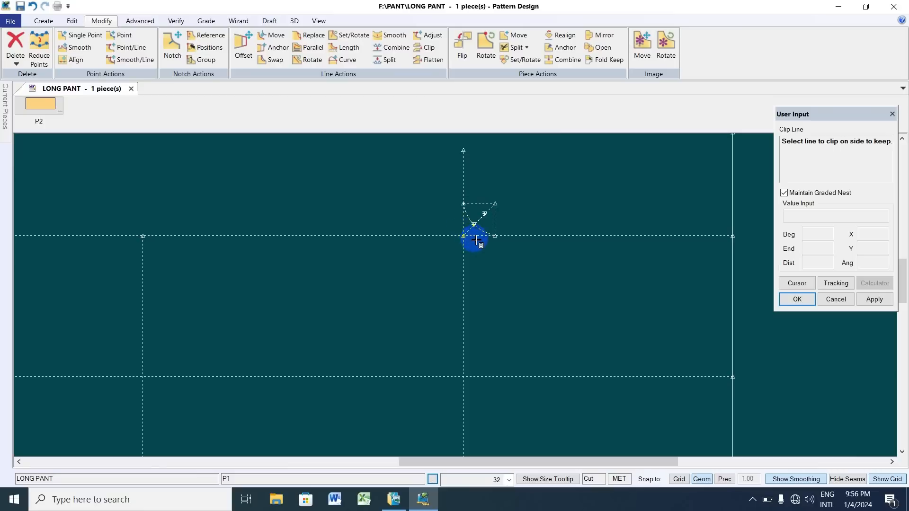
click(479, 236)
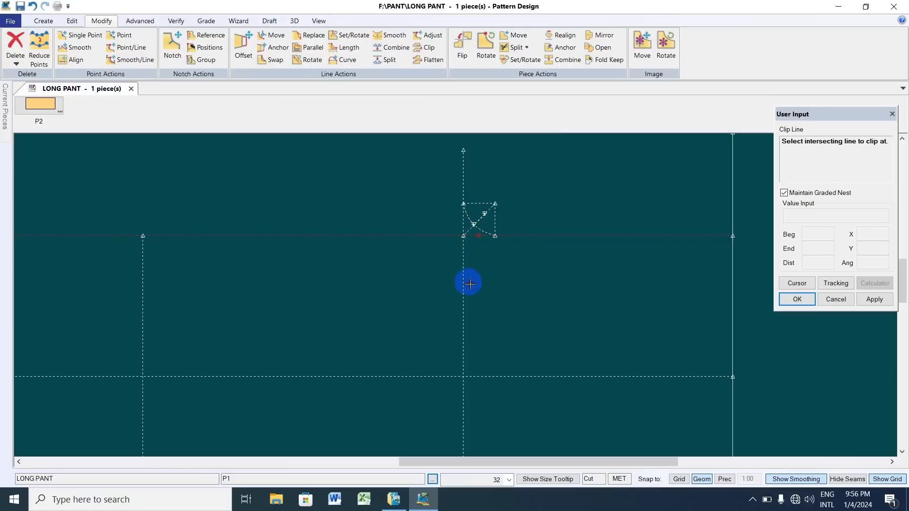
click(463, 254)
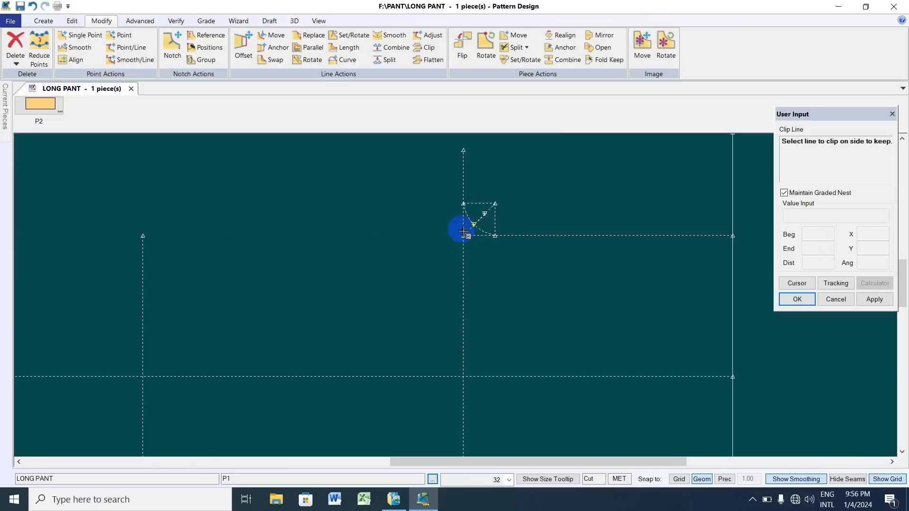
Clip the lower horizontal construction line at the vertical crotch line, keeping its right portion, and end Clip Line
scroll(463, 227, down, 3)
scroll(465, 368, up, 2)
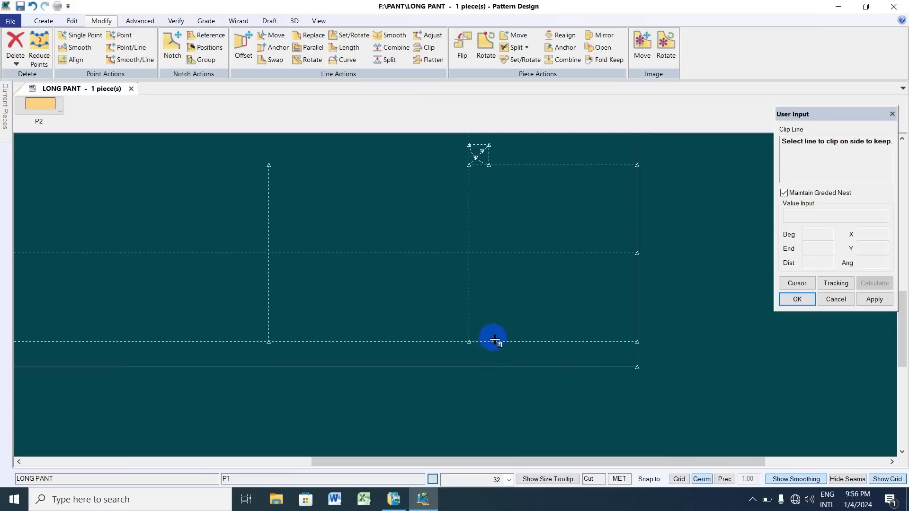
scroll(507, 350, down, 2)
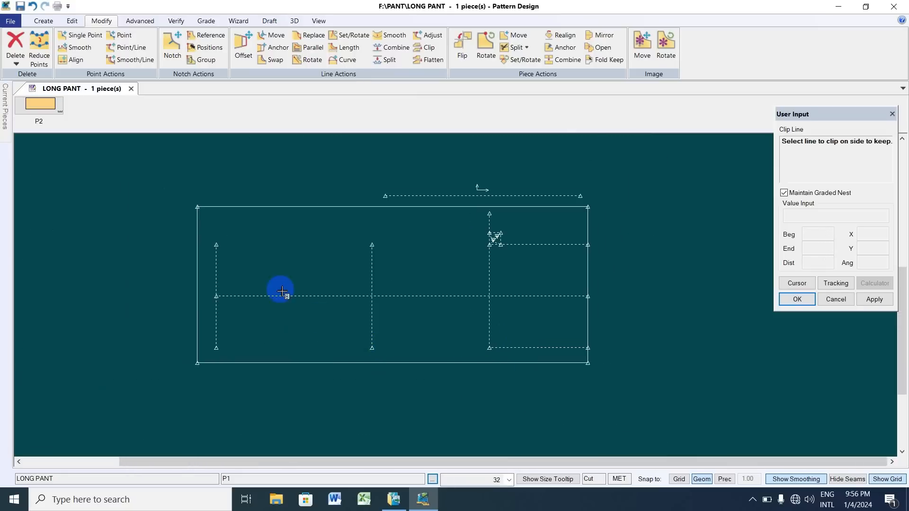
right_click(320, 238)
click(320, 238)
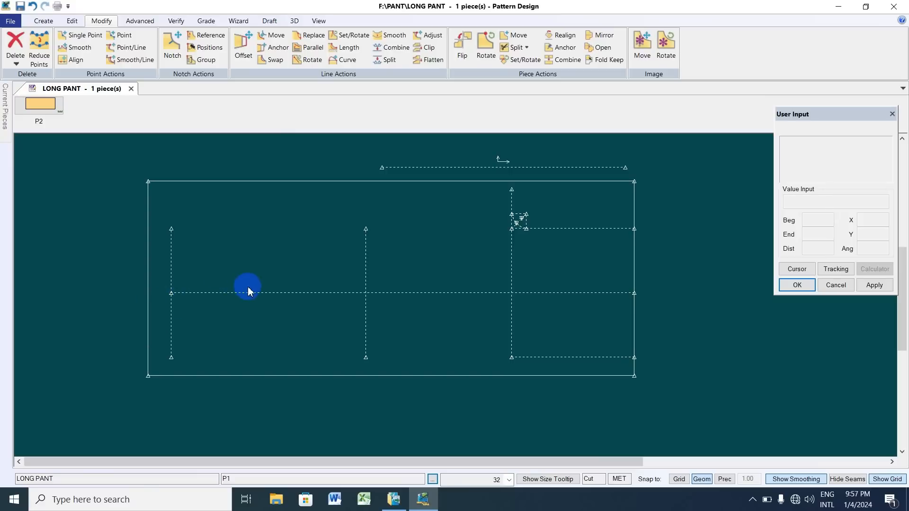
Draw a whole Perpendicular On Line with a distance of 17 at the left end of the horizontal centre line, and end the command
click(43, 21)
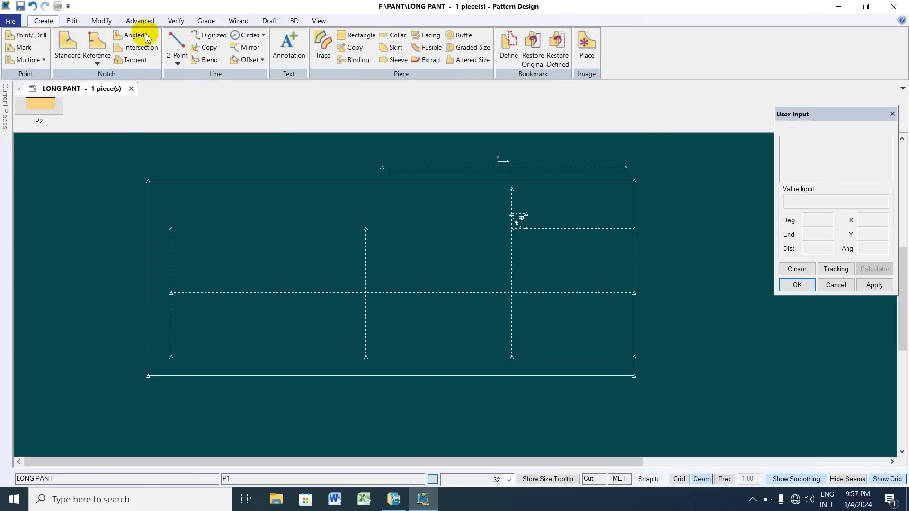
click(178, 61)
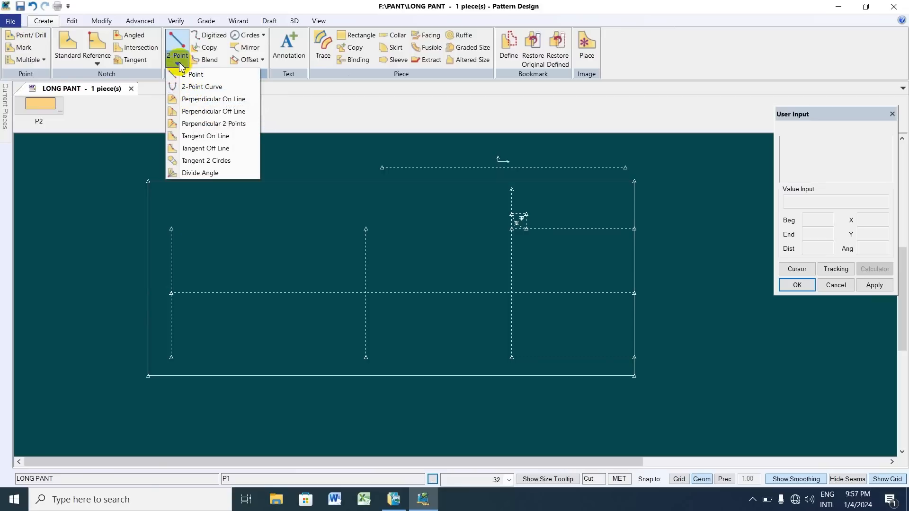
click(225, 101)
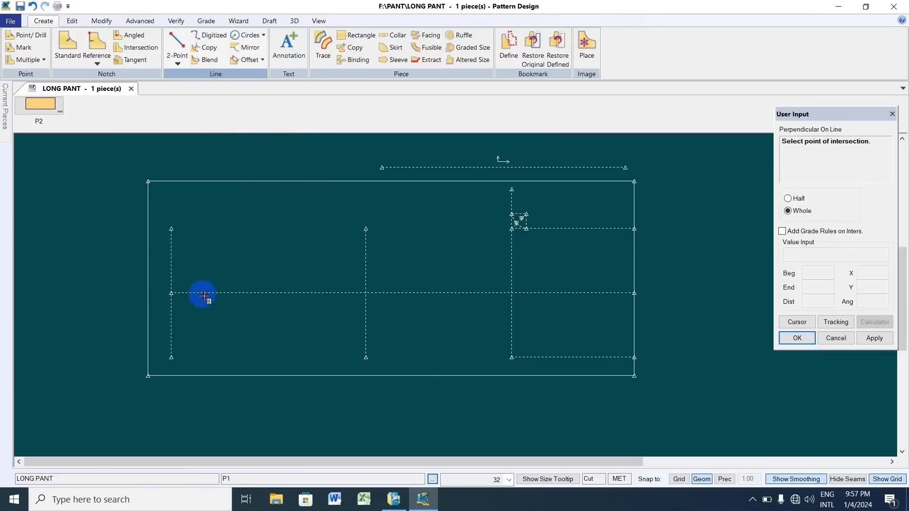
click(172, 292)
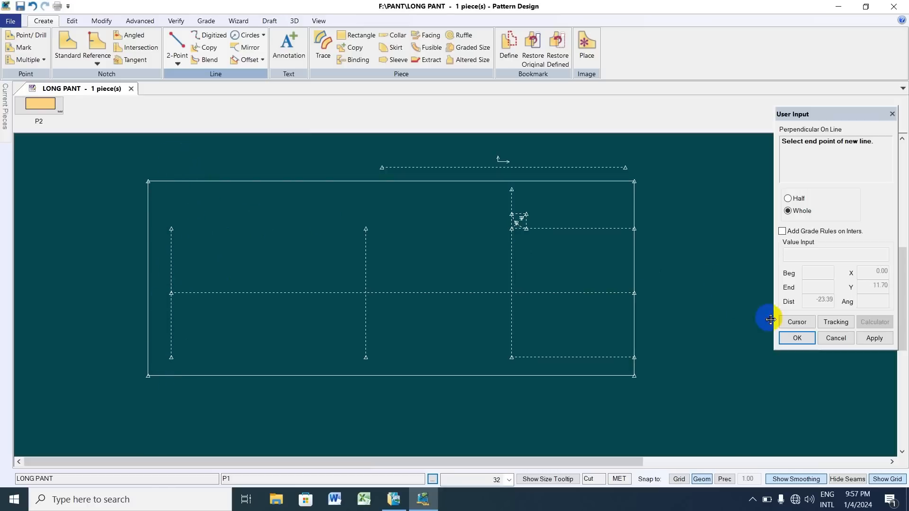
click(796, 322)
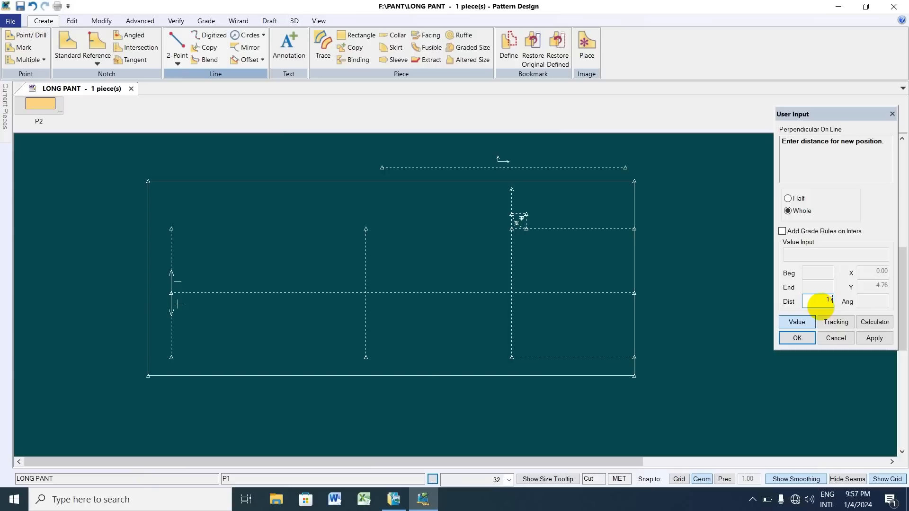
key(Return)
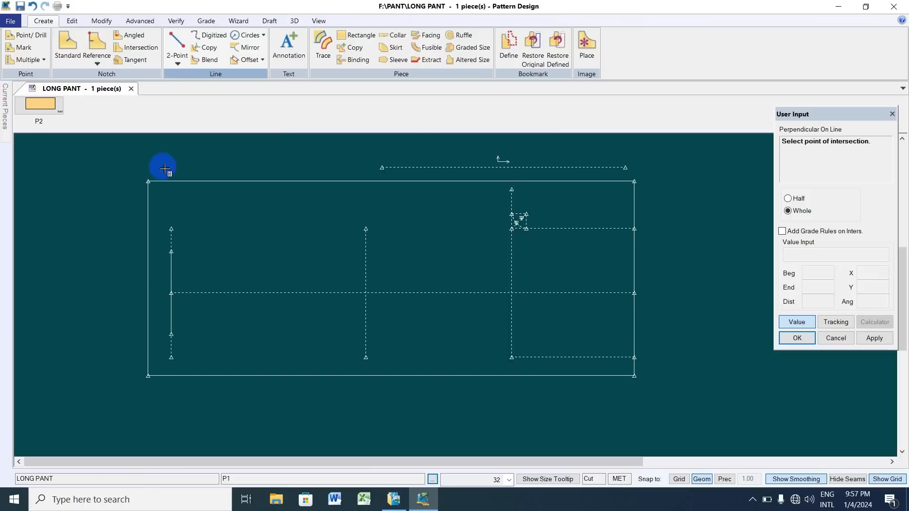
scroll(231, 332, up, 7)
scroll(149, 310, down, 7)
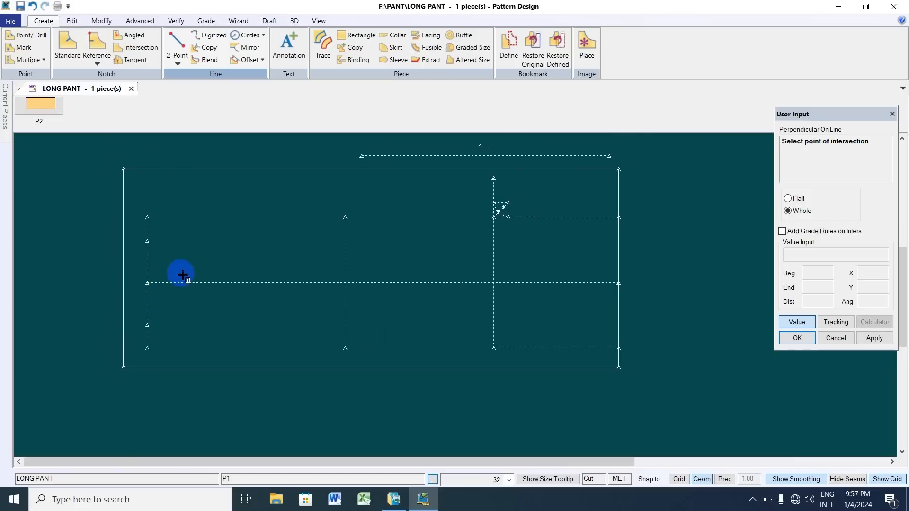
scroll(151, 251, up, 2)
scroll(161, 258, down, 3)
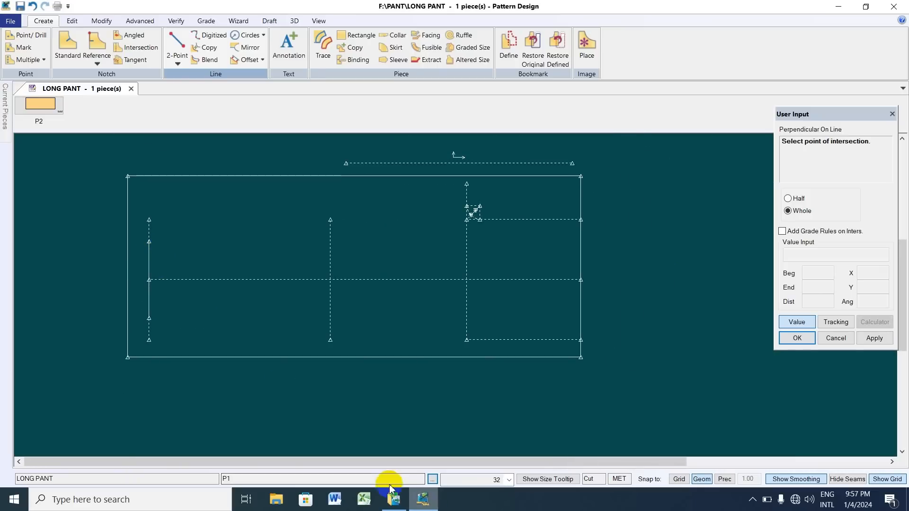
click(754, 497)
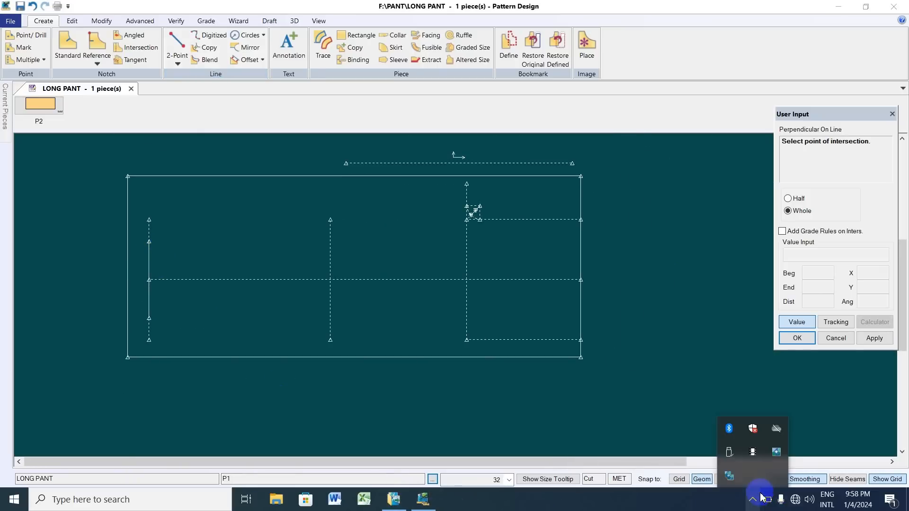
click(751, 452)
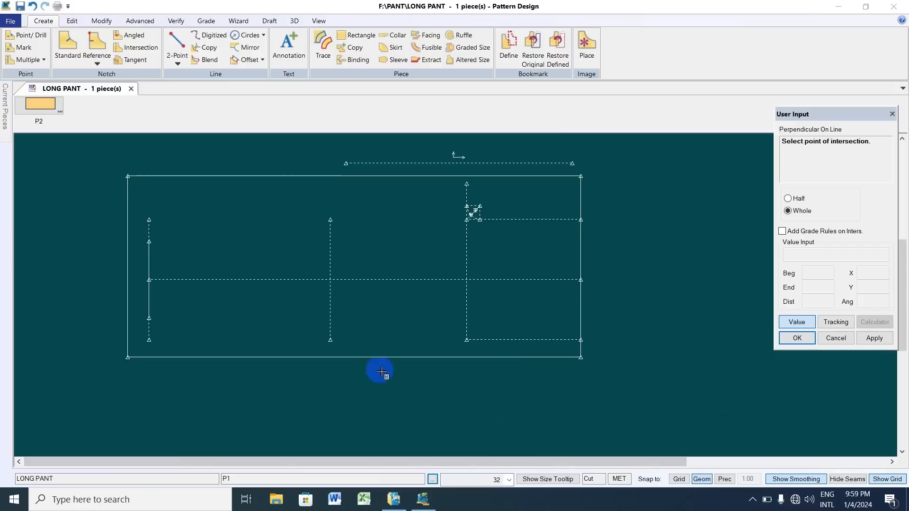
right_click(364, 223)
click(368, 225)
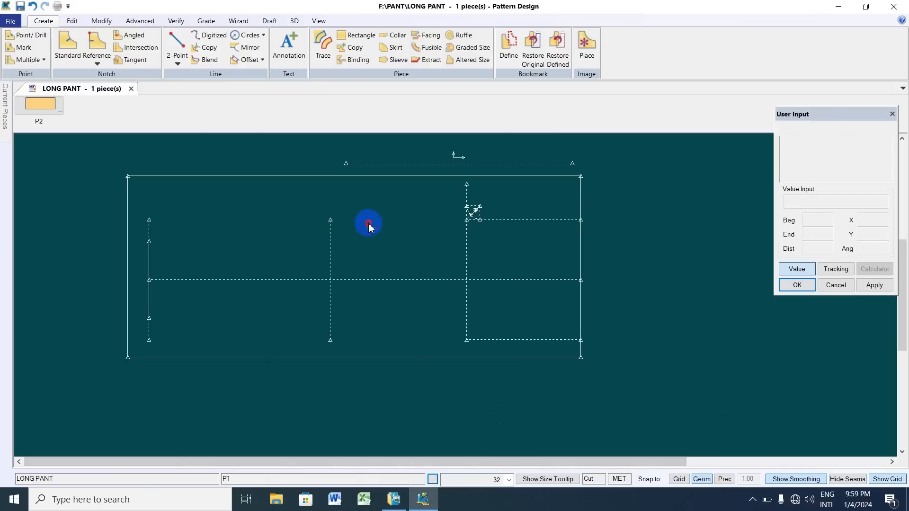
middle_drag(369, 224, 364, 262)
scroll(361, 254, down, 2)
scroll(359, 255, up, 3)
scroll(360, 253, down, 2)
mouse_move(365, 308)
middle_down()
mouse_move(375, 316)
mouse_move(393, 306)
middle_up()
scroll(379, 317, up, 3)
scroll(381, 317, down, 1)
scroll(379, 306, up, 1)
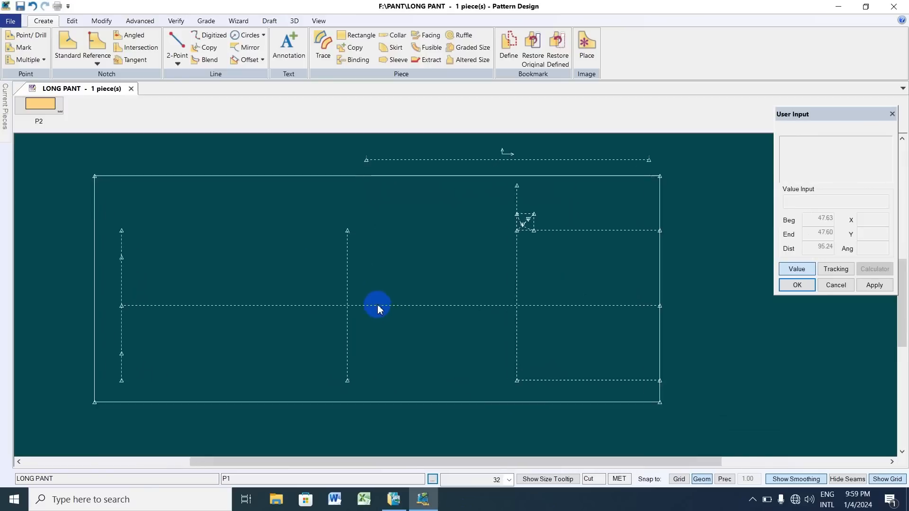
scroll(378, 309, up, 1)
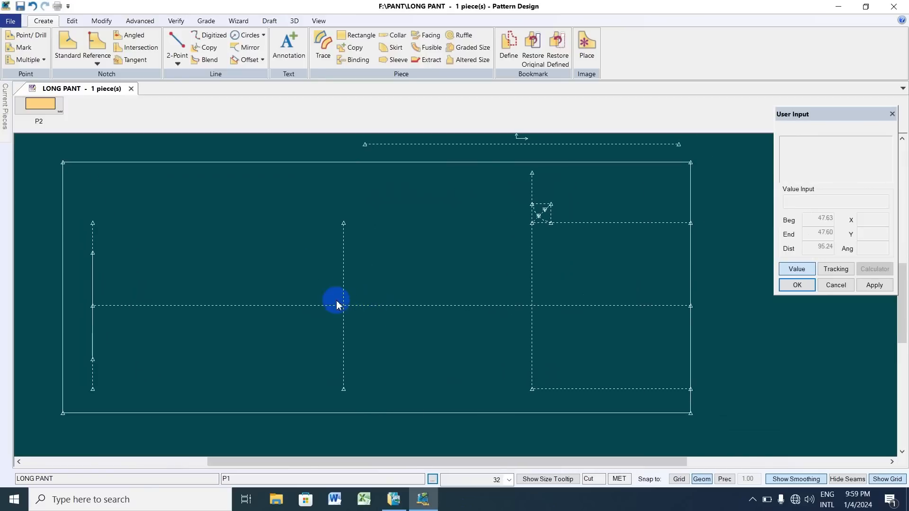